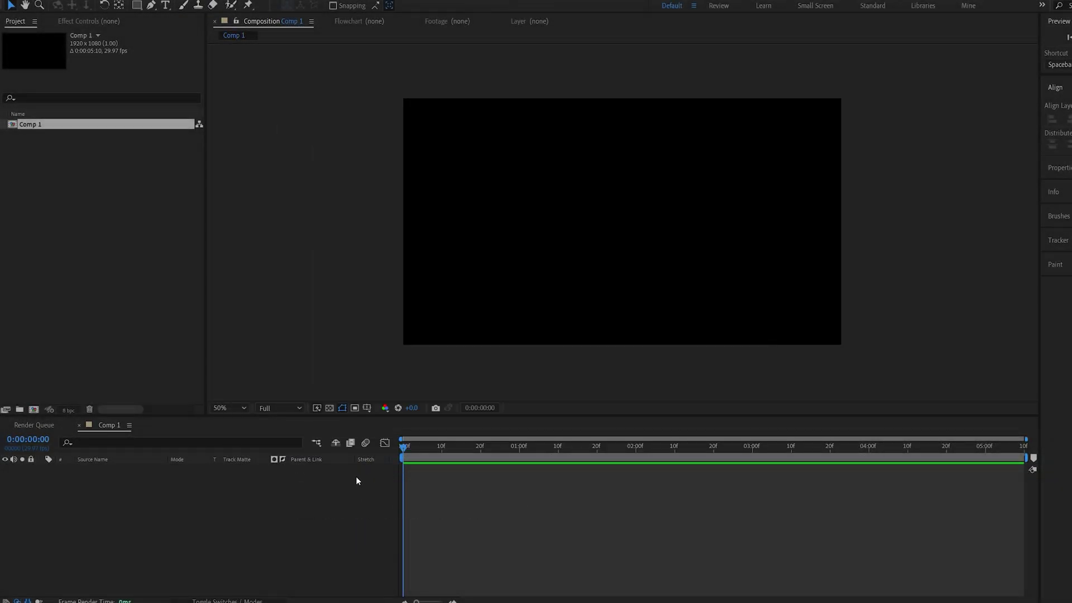
Create a 1920 x 1080 px solid layer named Element in Comp 1.
right_click(356, 478)
mouse_move(380, 485)
click(550, 514)
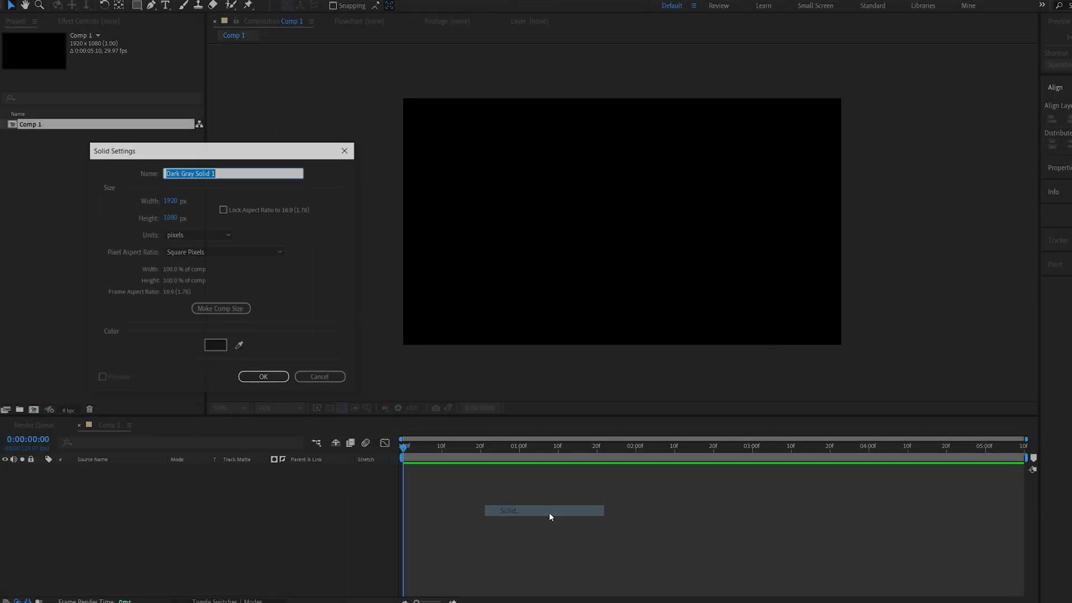
text(Element)
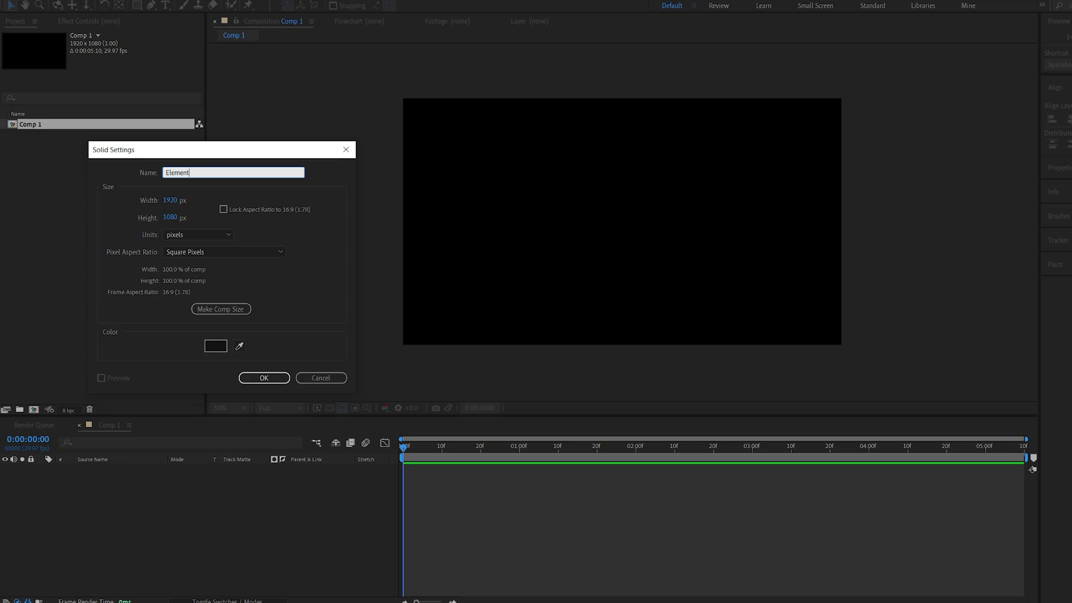
key(Return)
Search the effects for "ele" and apply the Element effect to the Element solid.
key(ctrl+space)
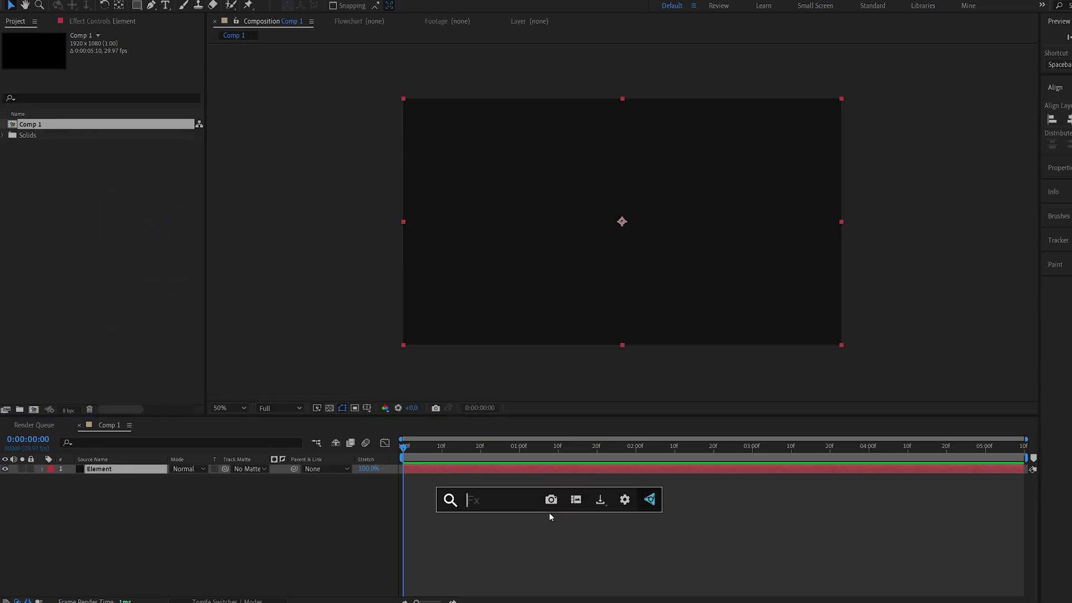
text(ele)
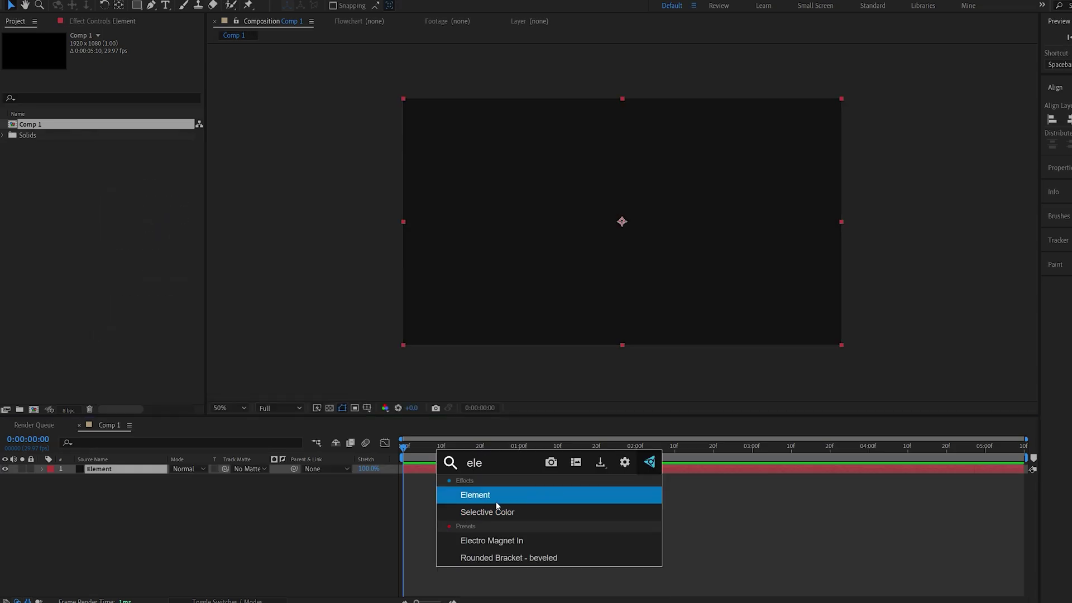
click(496, 499)
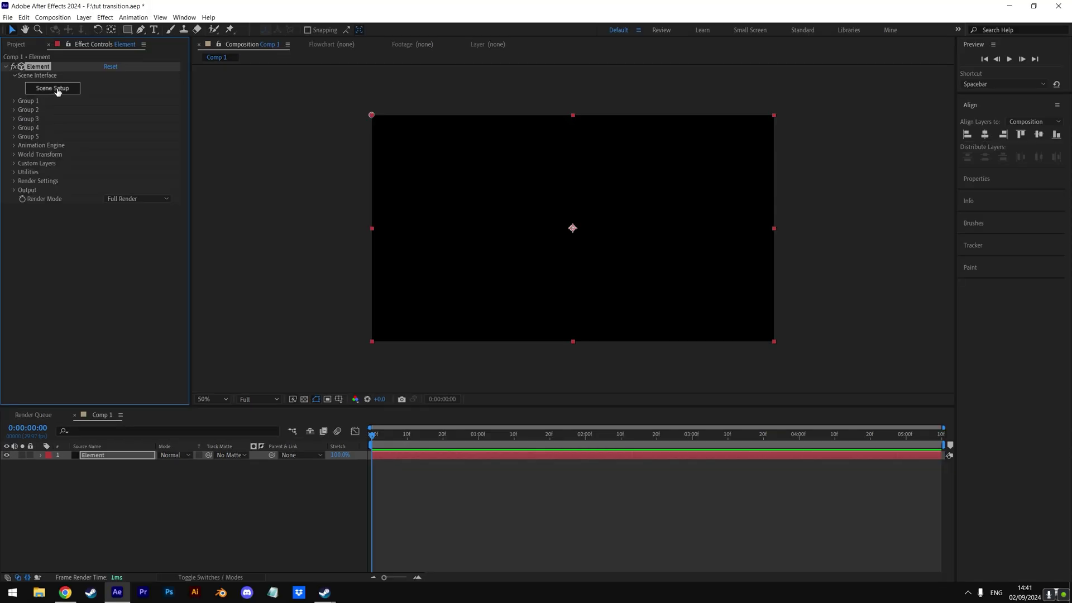
Open the Element scene setup and add the floor_fracture model from Starter_Pack_Physical to the scene.
click(53, 89)
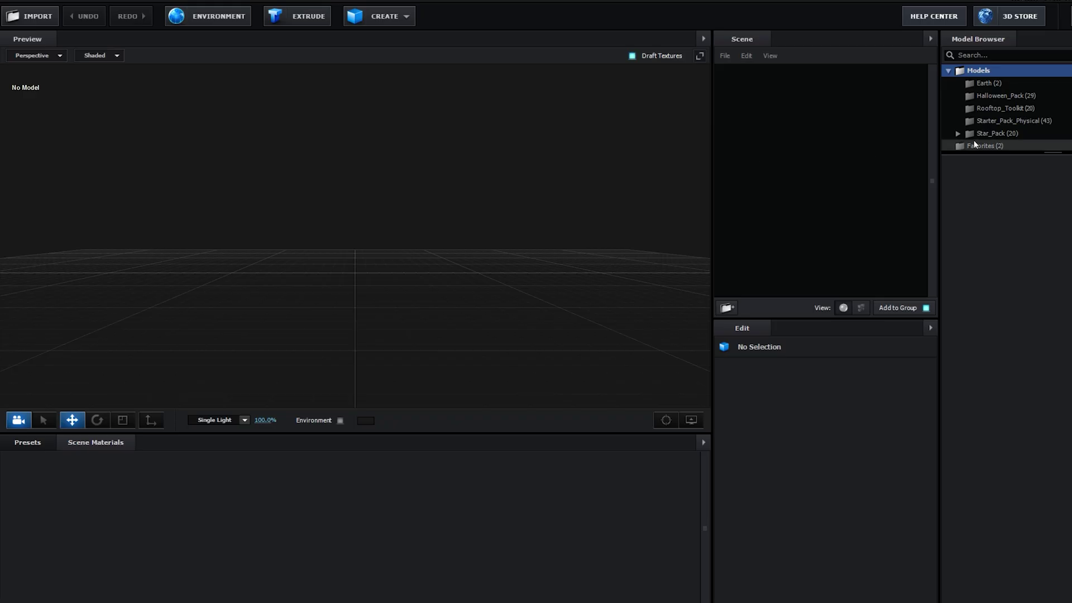
click(999, 121)
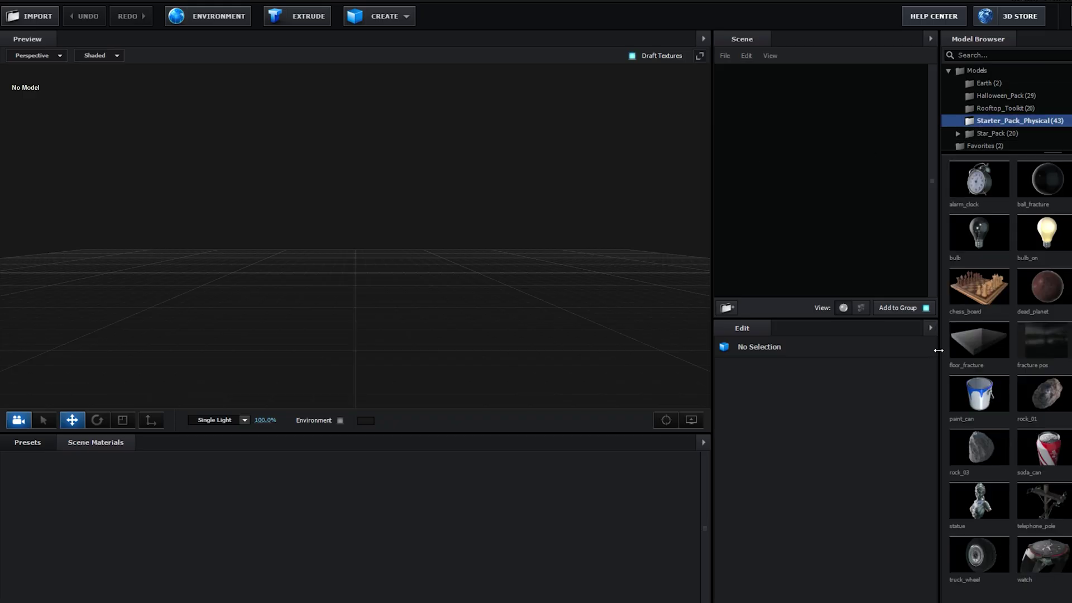
click(975, 347)
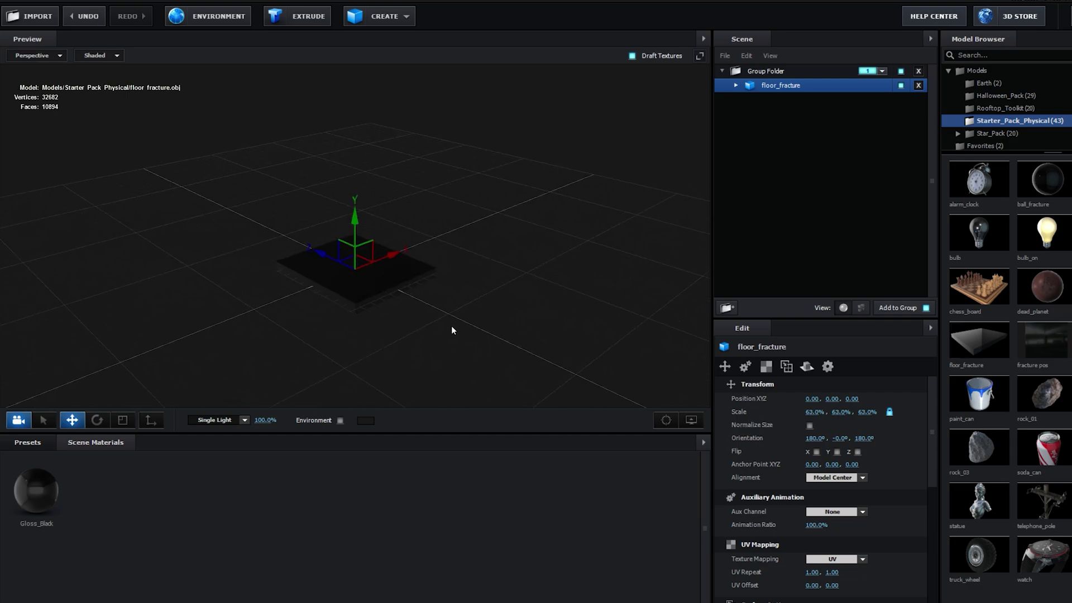
Stand the floor_fracture model upright at a 90° X orientation and scale it to 255.5%, 9.2%, 255.5%.
drag(451, 326, 474, 302)
key(e)
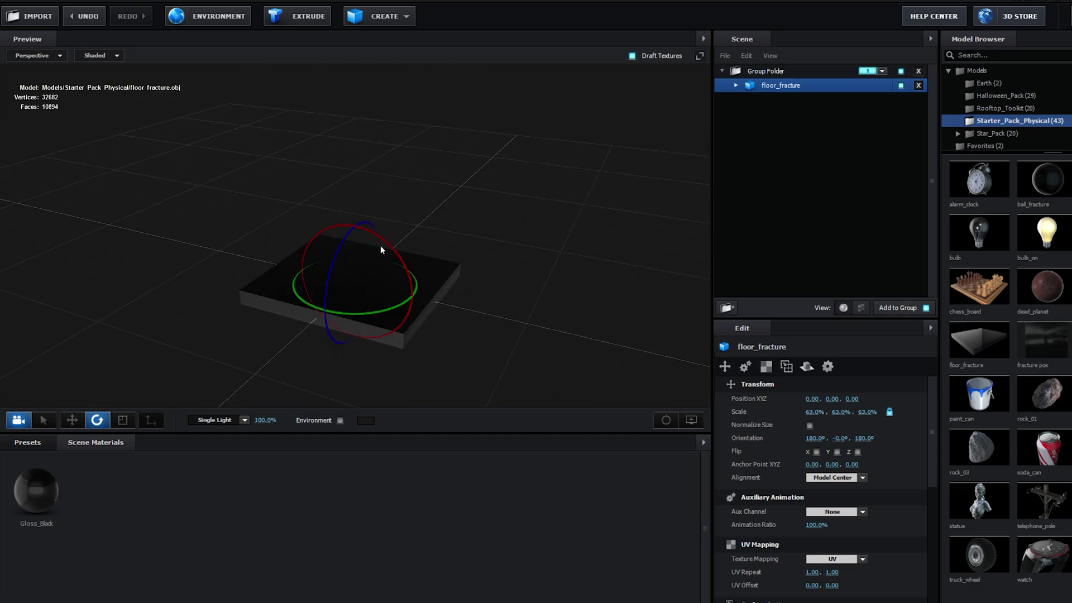
drag(407, 253, 460, 243)
key(r)
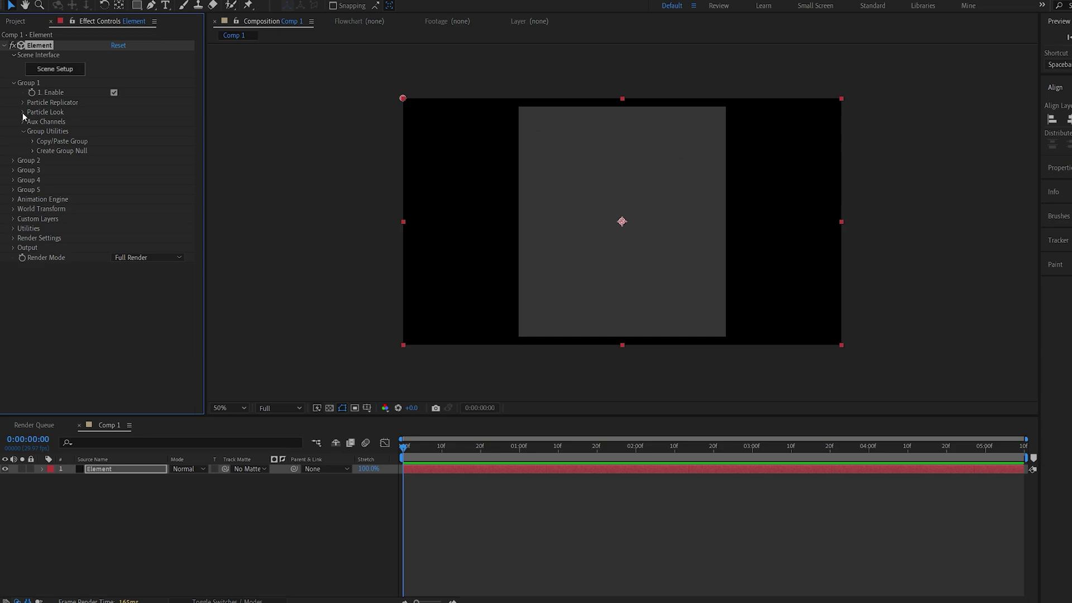
Increase Group 1's Particle Size to about 22 so the model fills the frame, and enable Multi-Object.
click(23, 112)
drag(118, 121, 198, 134)
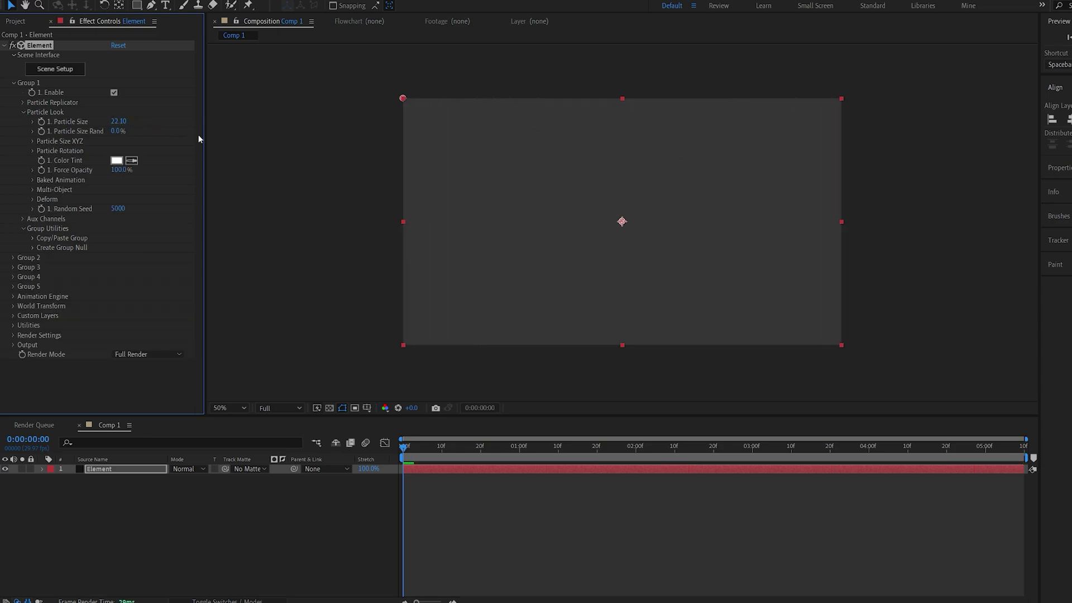
click(33, 190)
click(114, 199)
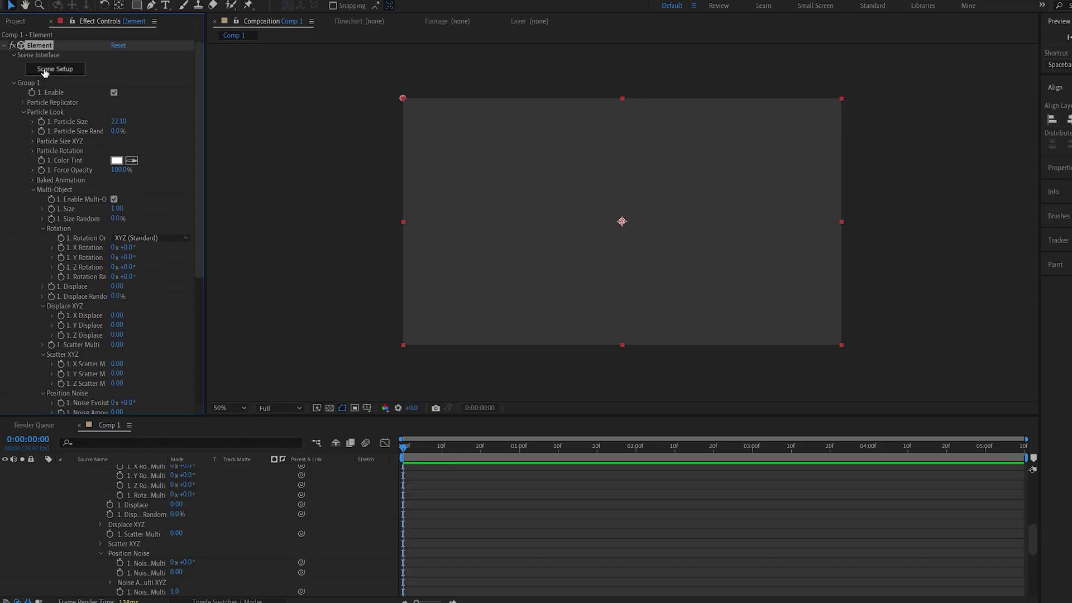
Duplicate the group folder holding floor_fracture in the scene setup and assign the copy to group 2.
click(44, 70)
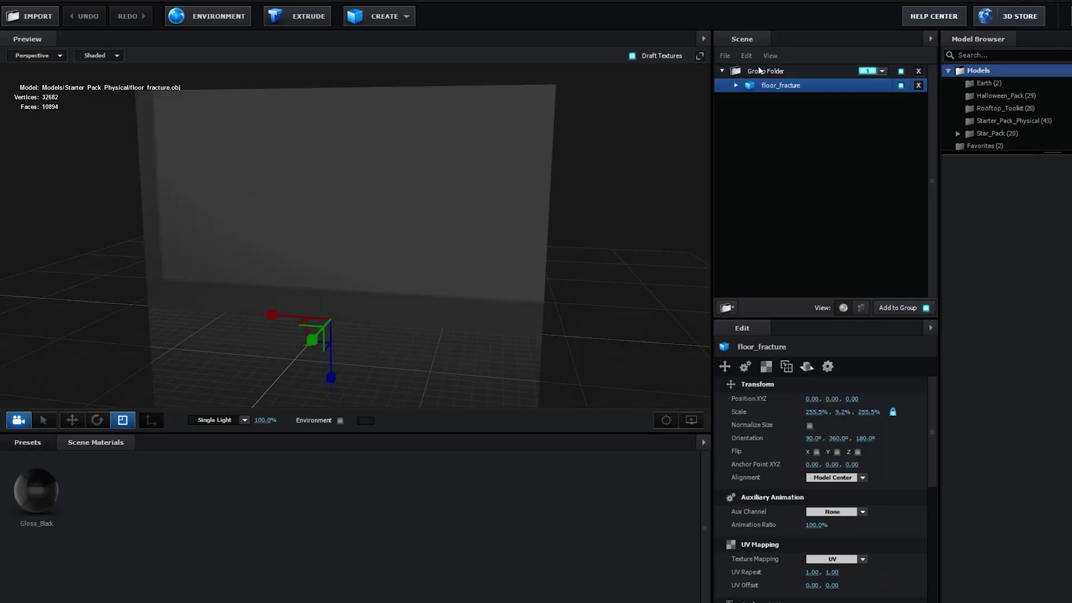
click(785, 70)
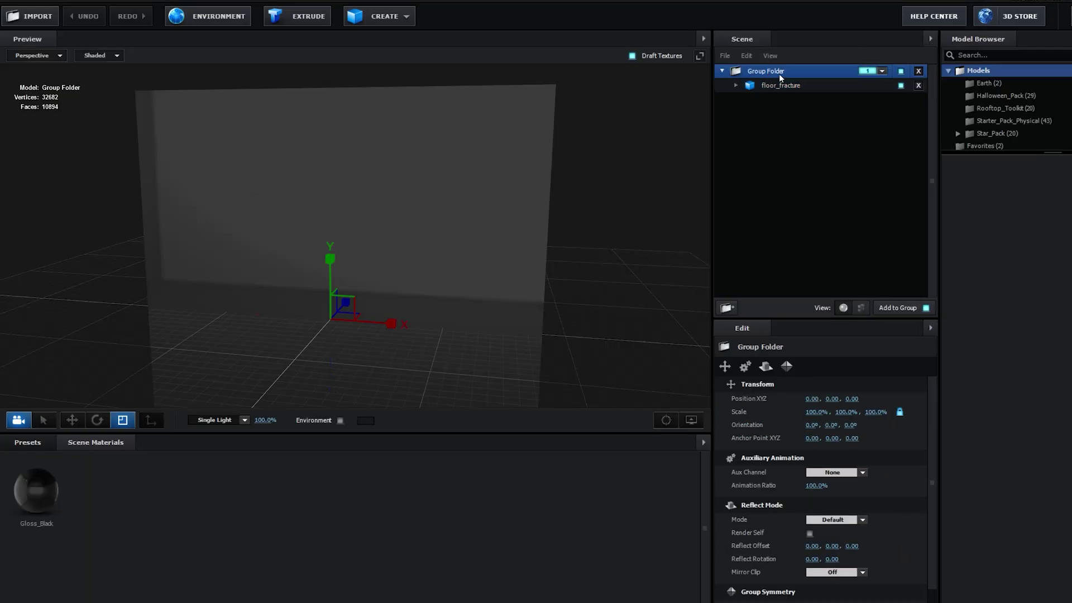
right_click(779, 74)
click(842, 128)
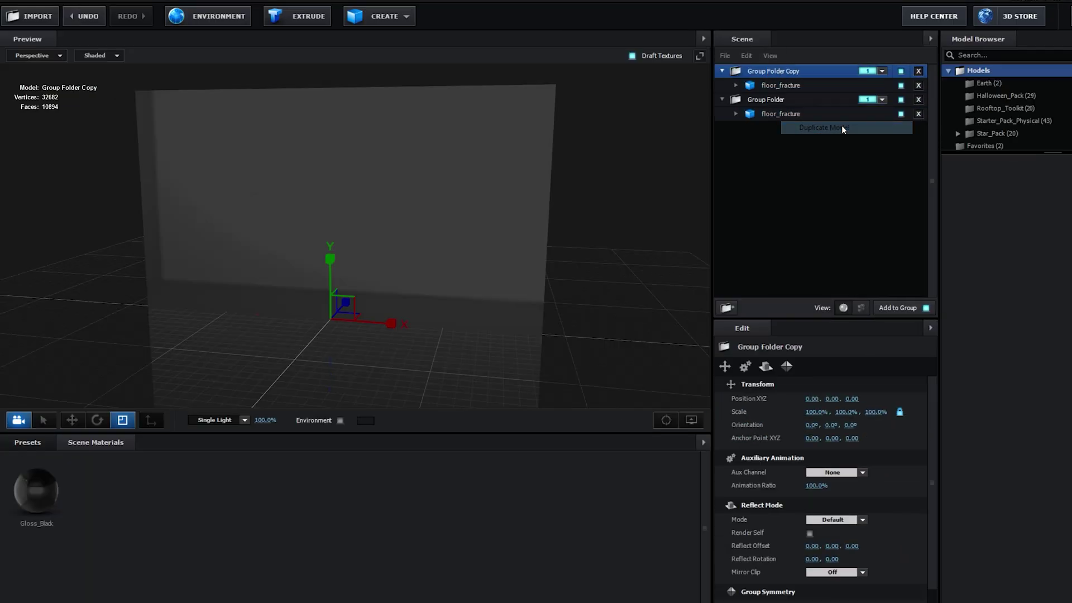
click(872, 73)
click(887, 88)
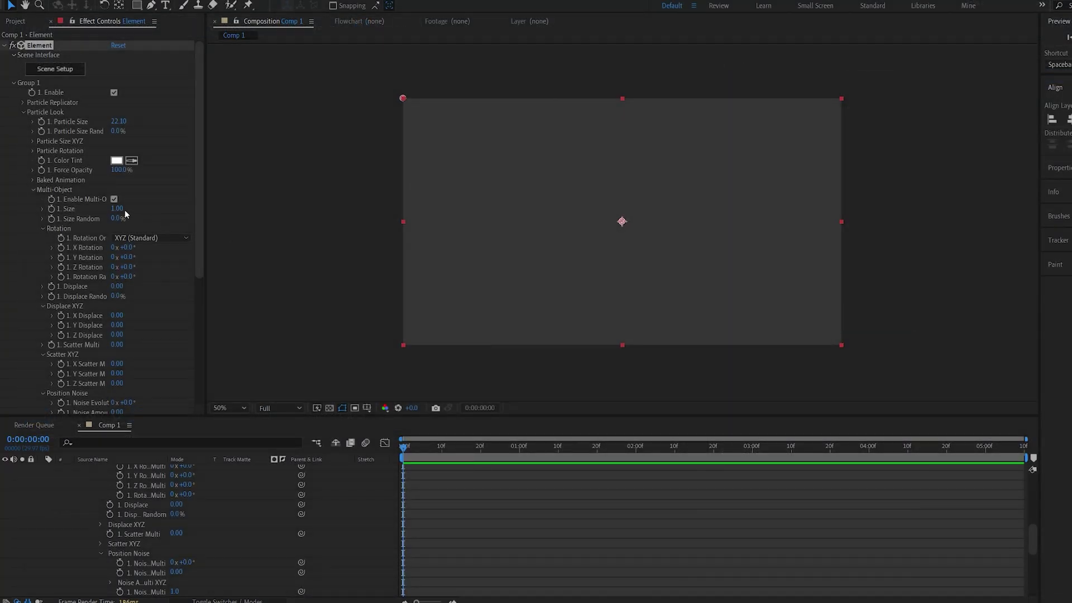
Copy Group 1's settings with the group utilities and paste them into Group 2.
scroll(43, 219, down, 6)
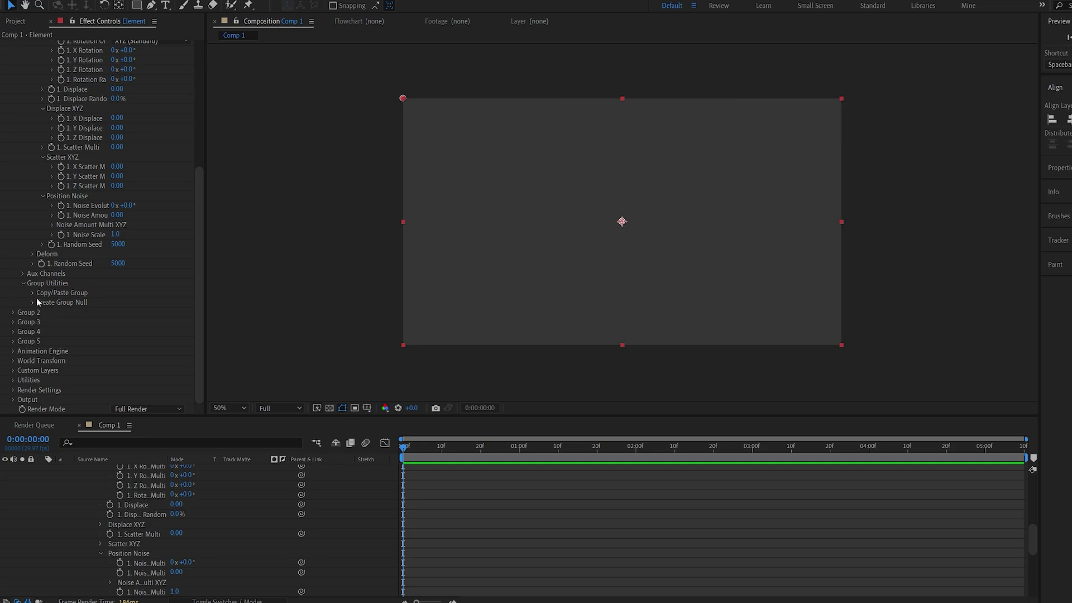
click(32, 293)
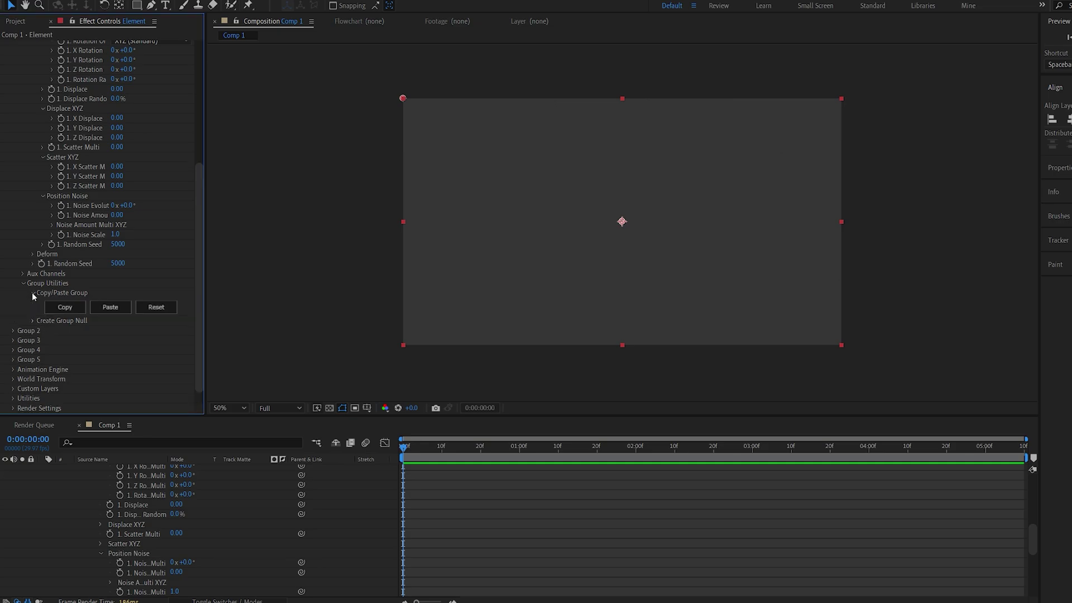
click(64, 308)
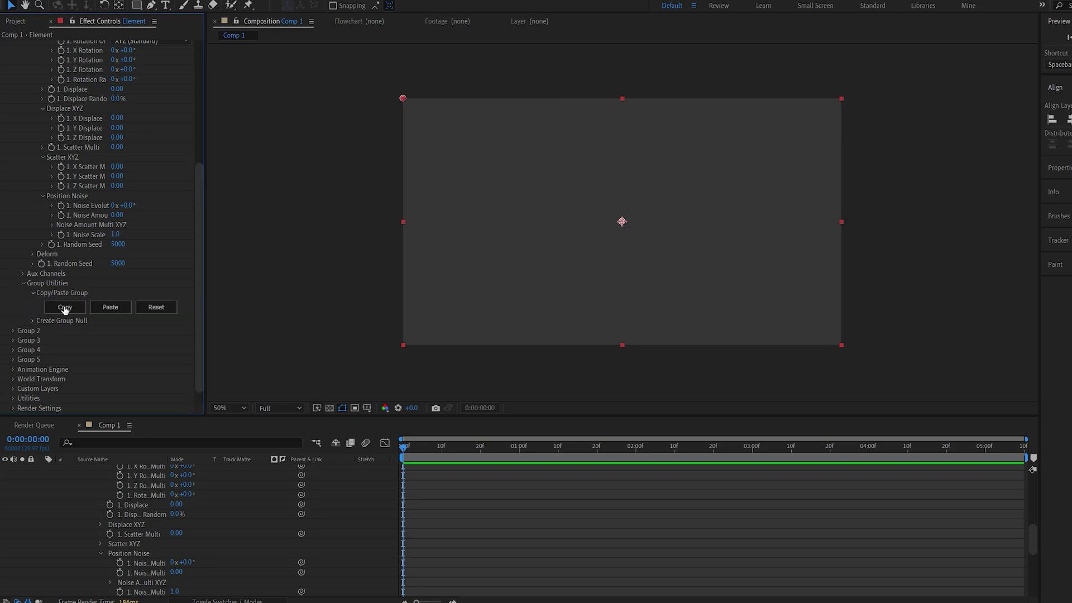
click(13, 331)
scroll(34, 330, down, 2)
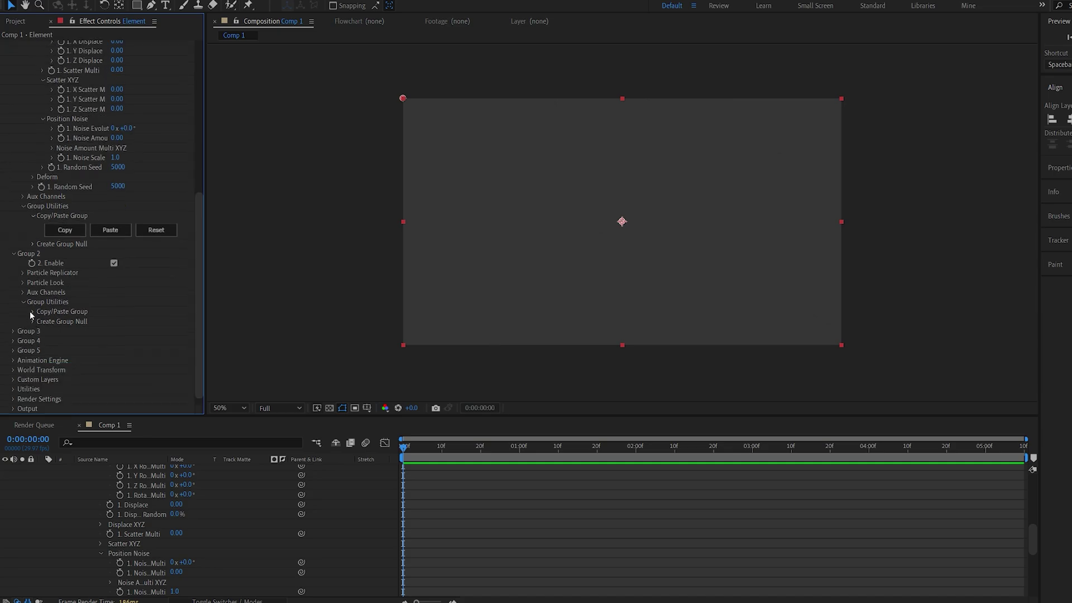
click(31, 312)
click(105, 327)
In Group 2's Multi-Object settings, set the random rotation to 114° and the Size to 0.
scroll(108, 324, down, 5)
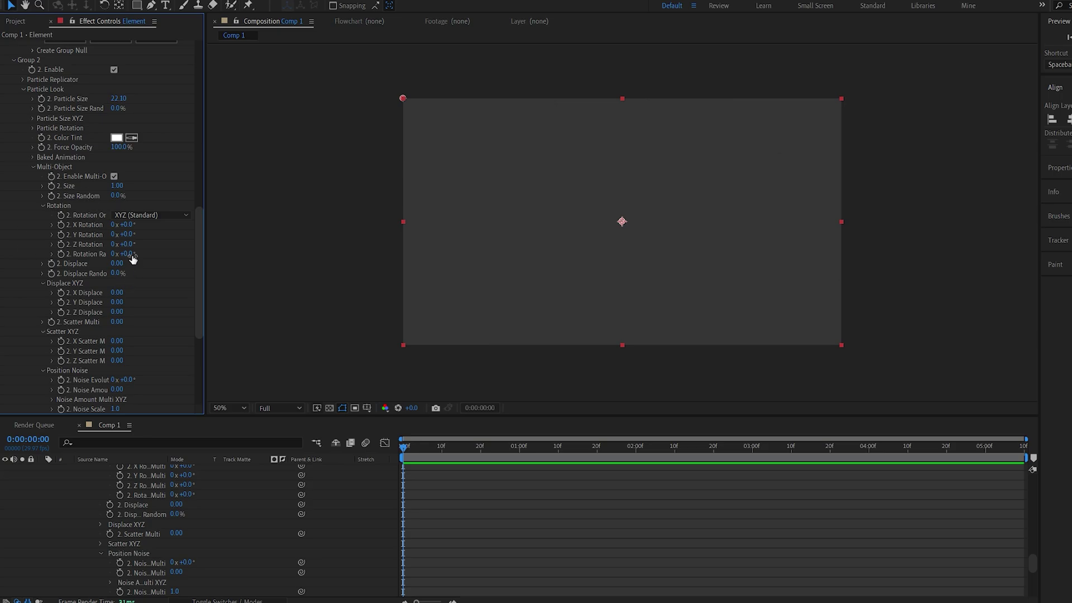
drag(130, 255, 195, 254)
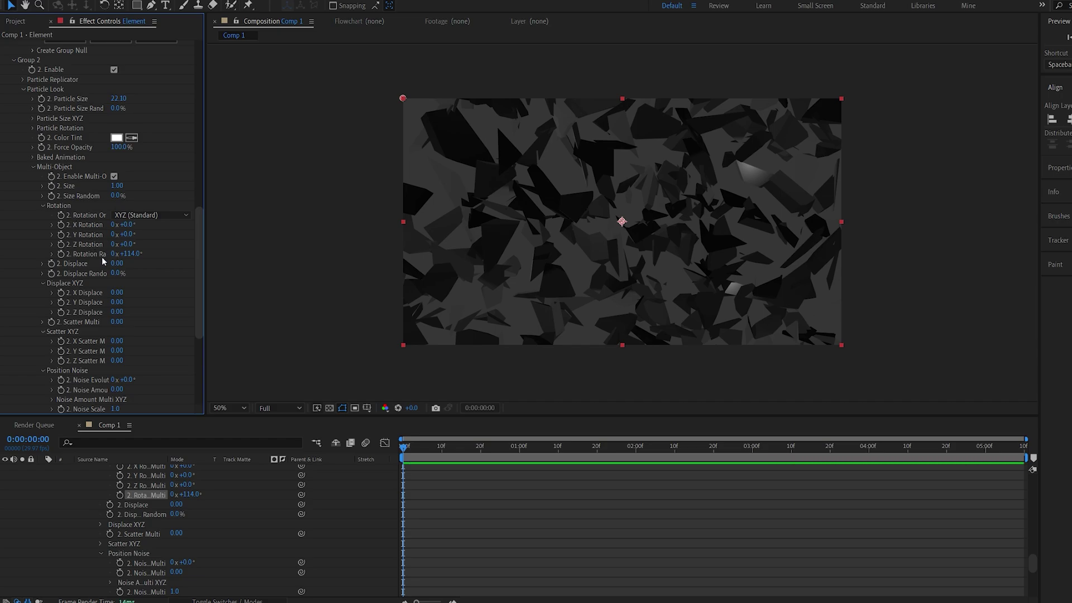
scroll(99, 257, down, 1)
click(116, 160)
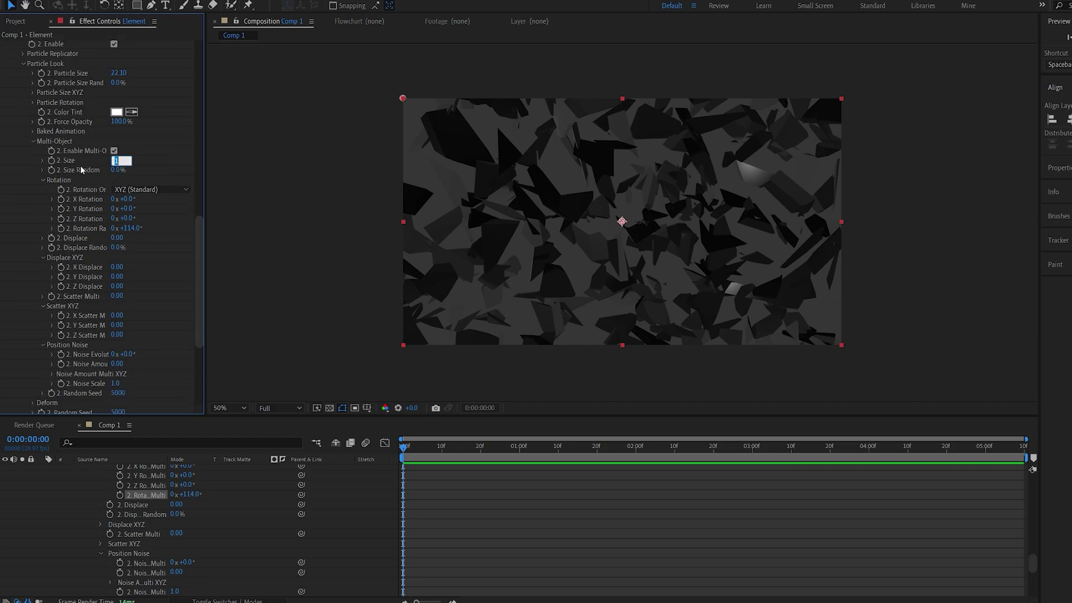
text(0)
key(Return)
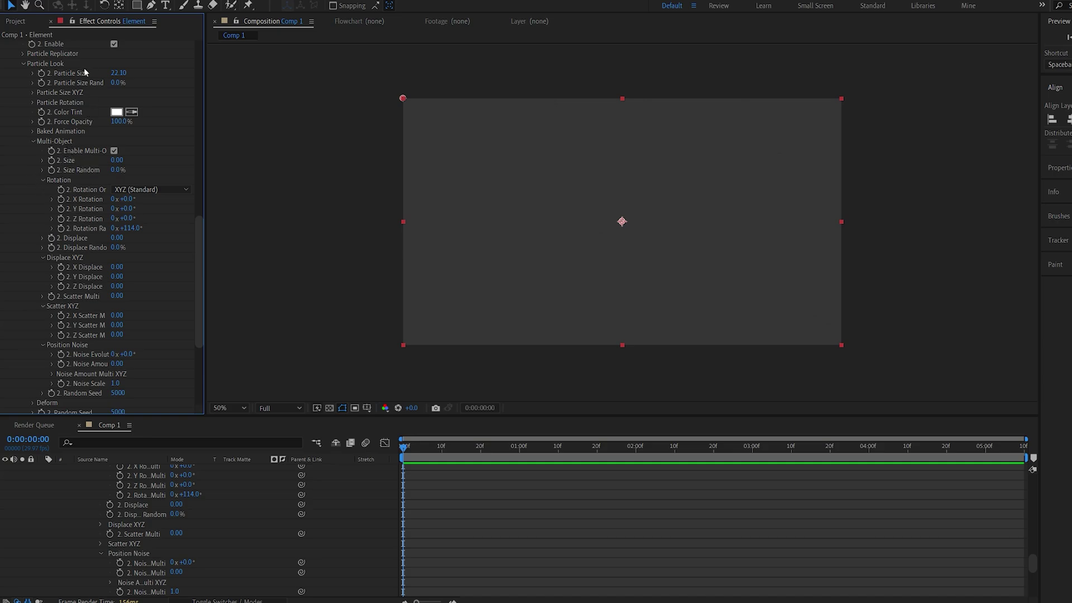
Enable the Animation Engine from Group 1 to Group 2 and keyframe its Animation at 0% at the composition start.
scroll(64, 226, down, 5)
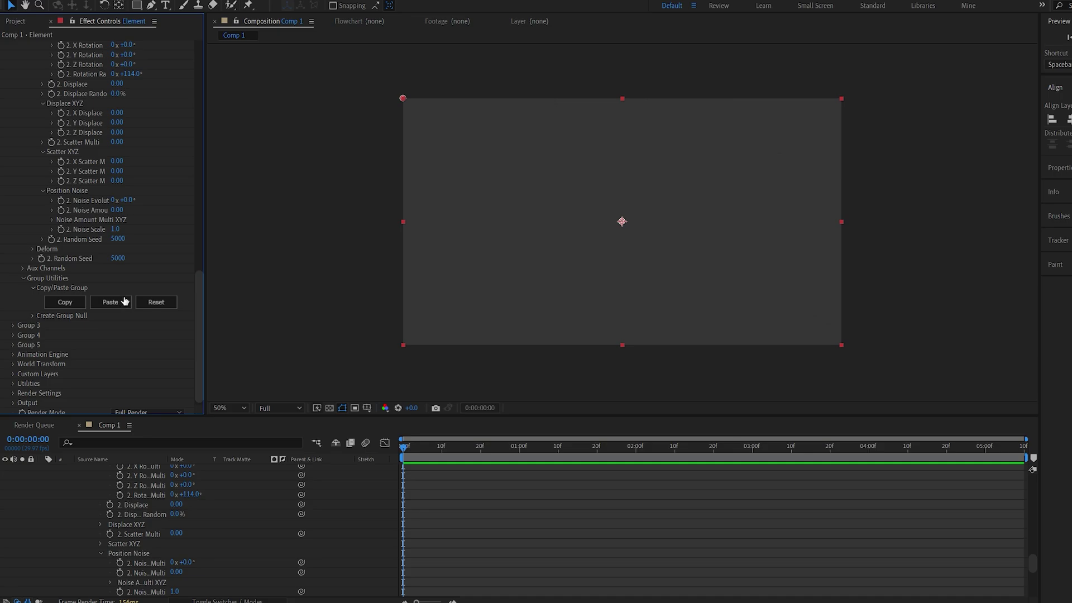
scroll(124, 300, down, 1)
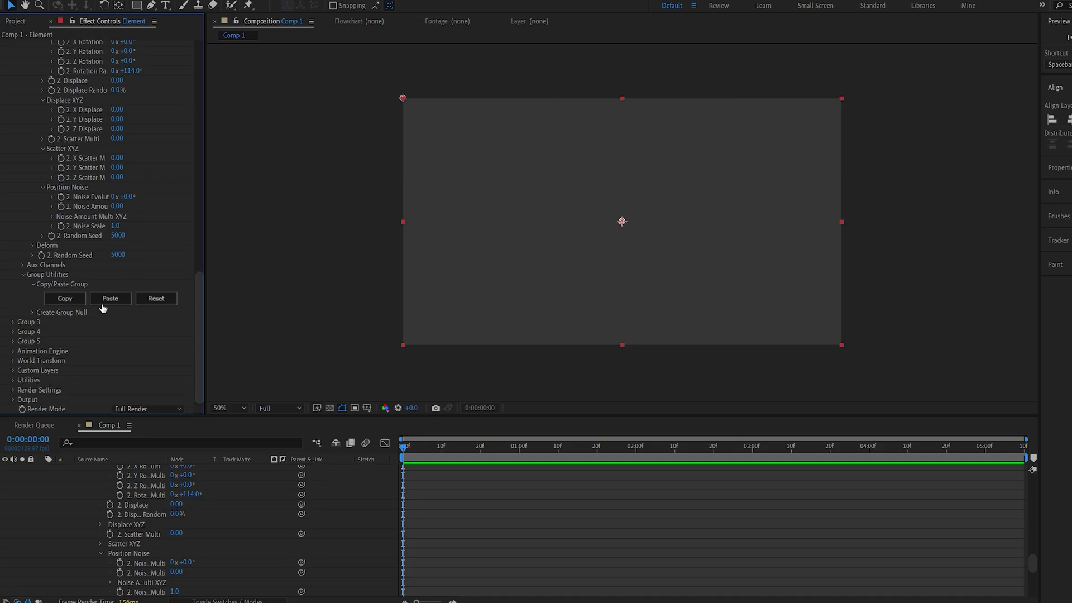
click(13, 351)
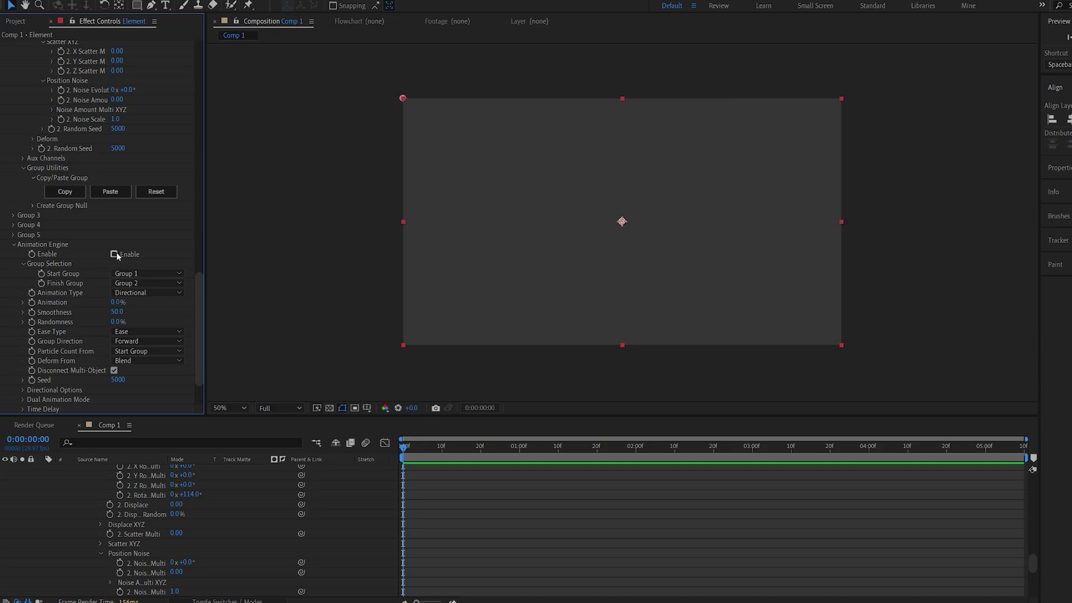
click(31, 302)
Set Animation to 100% at 0:00:02:00 and preview the shatter over a work area ending around there.
drag(495, 446, 635, 457)
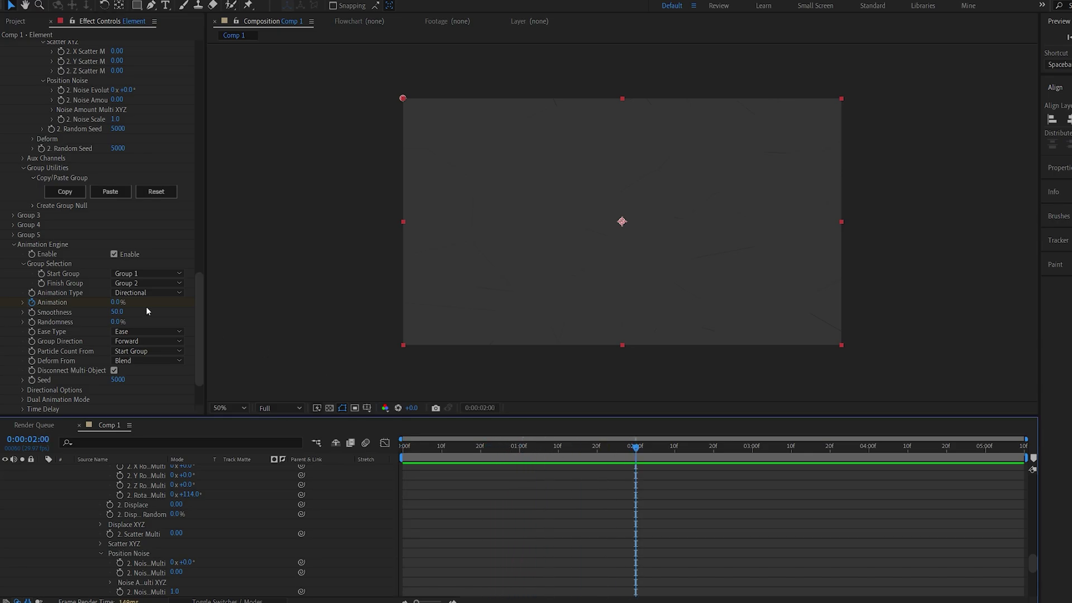
click(115, 302)
text(100)
key(Return)
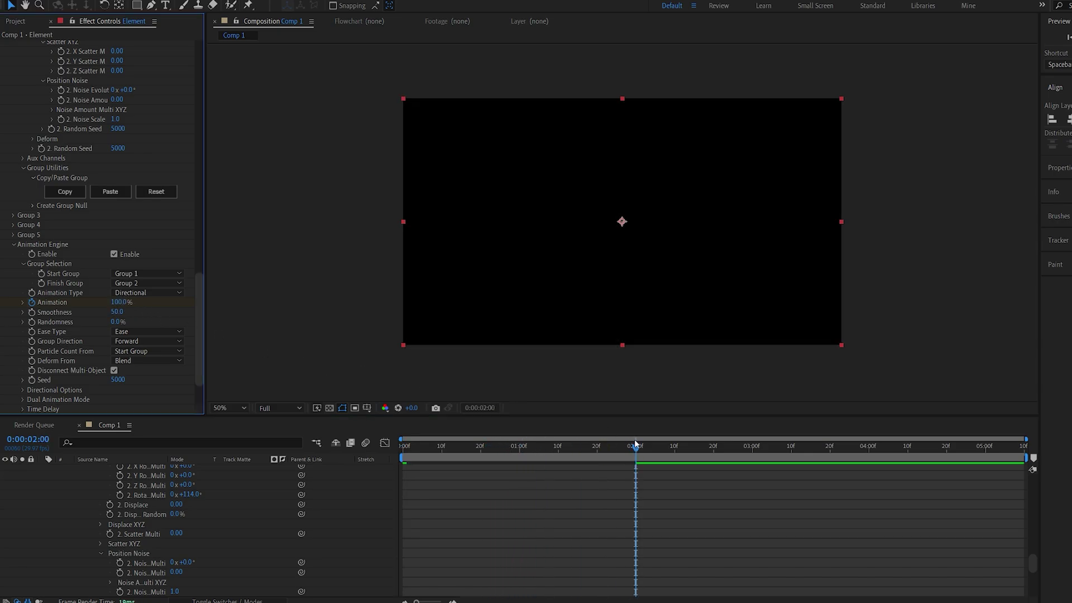
key(space)
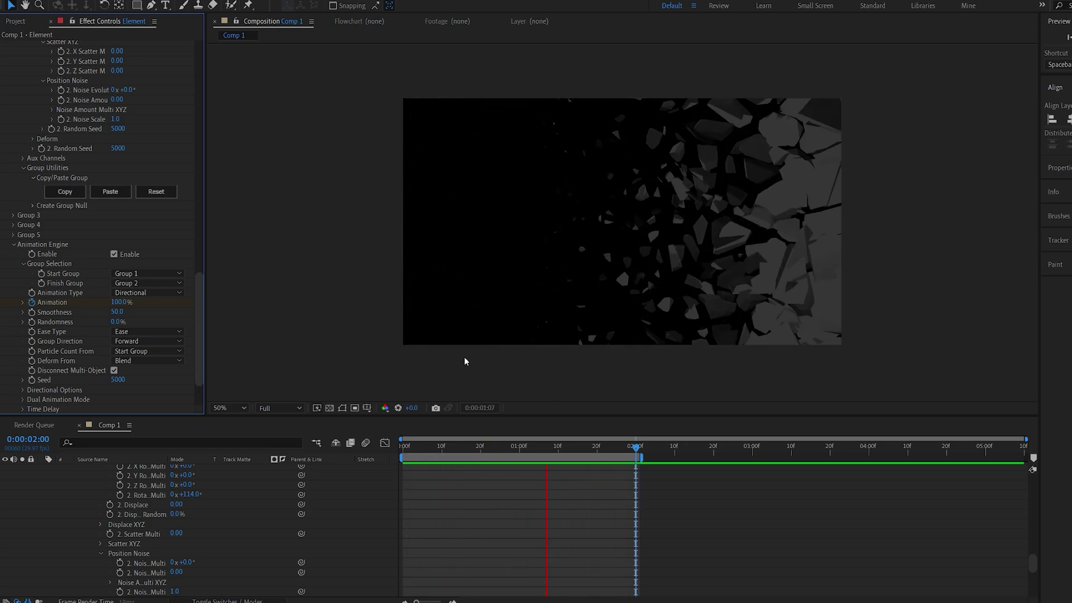
Set the Animation Engine's Smoothness to 30 while viewing the shatter at 0:00:00:22.
drag(453, 446, 488, 446)
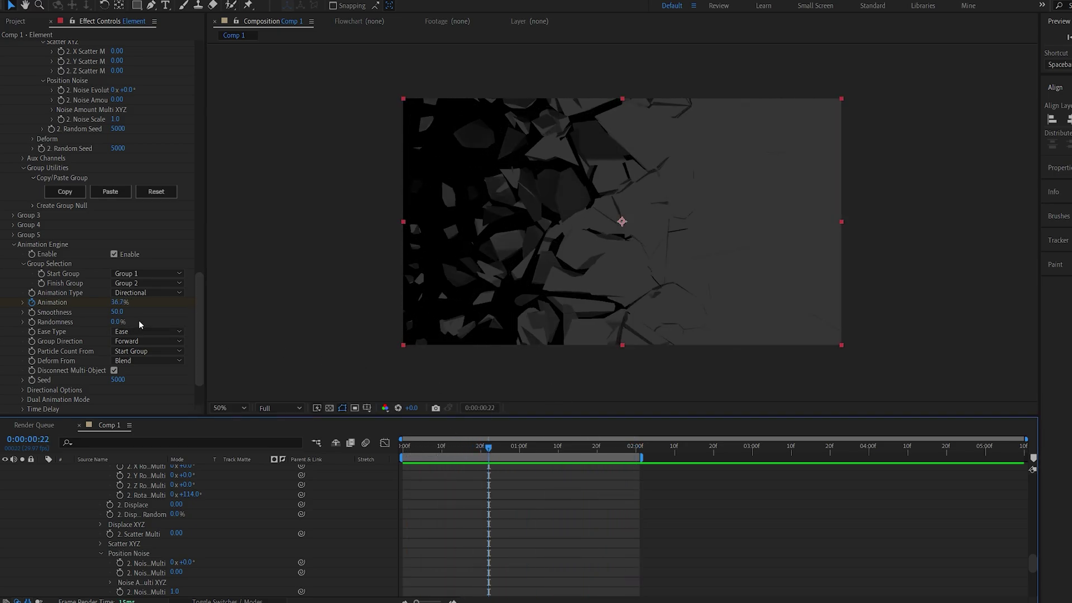
click(118, 312)
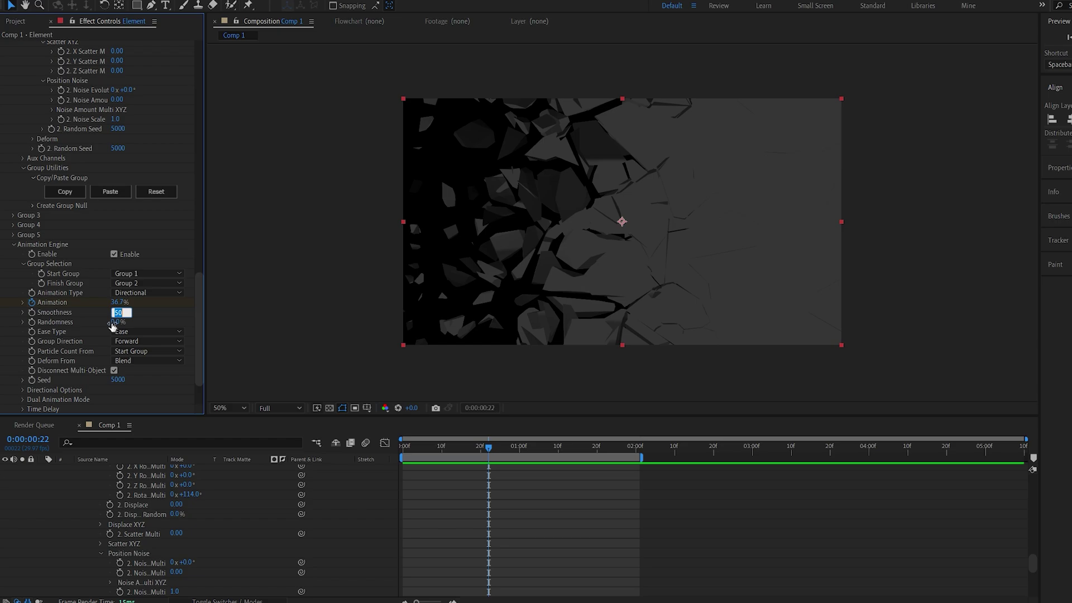
text(30)
key(Return)
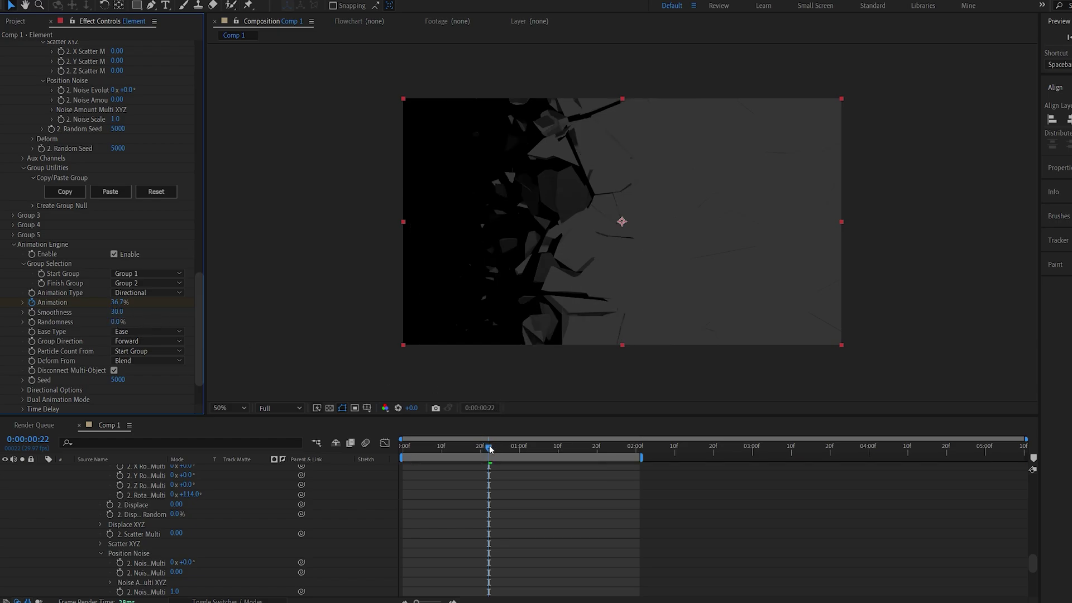
Scrub through the shatter, try a Smoothness of 56 and restore it to 30.
click(473, 447)
drag(470, 450, 504, 447)
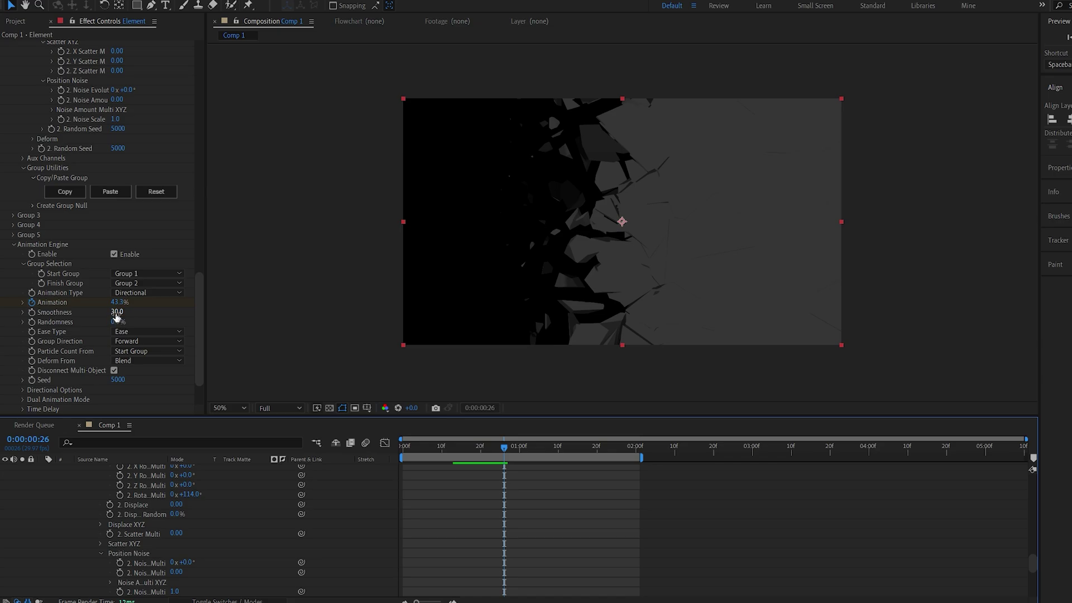
drag(116, 314, 130, 316)
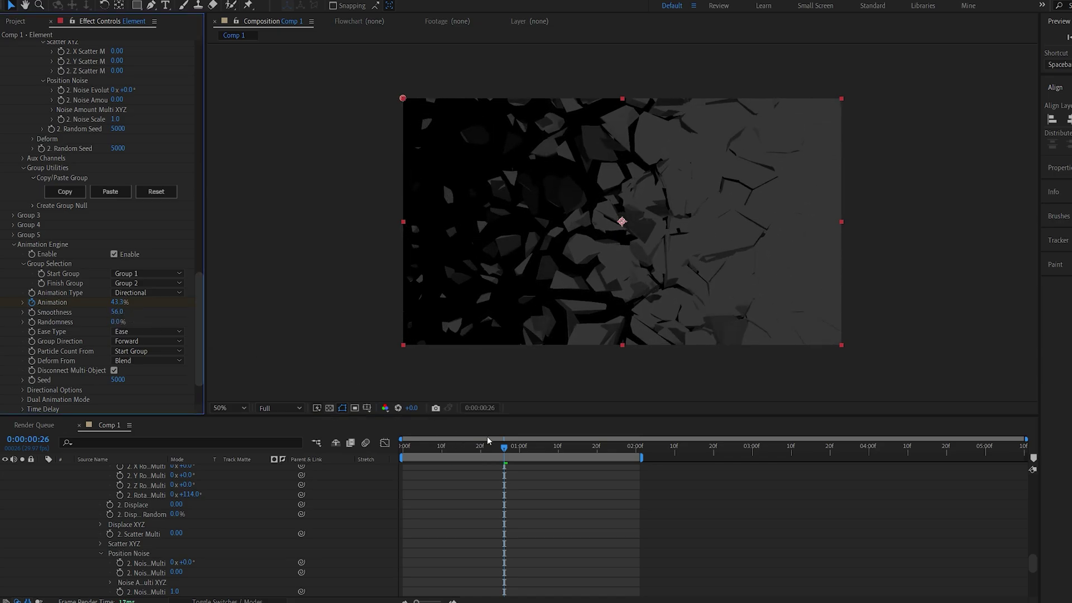
mouse_move(505, 445)
mouse_down()
mouse_move(564, 450)
mouse_move(512, 446)
mouse_up()
click(118, 312)
key(Return)
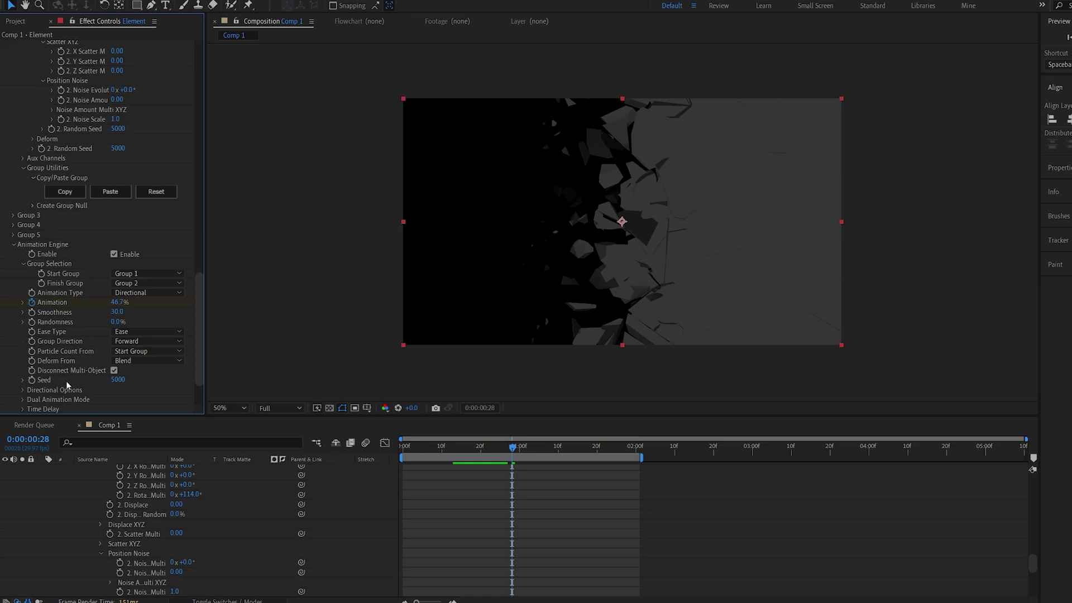
Set the Animation Engine's directional Pitch (Vertical) to 90°, scrub the shatter, then try another pitch and undo it.
click(23, 391)
scroll(112, 385, down, 1)
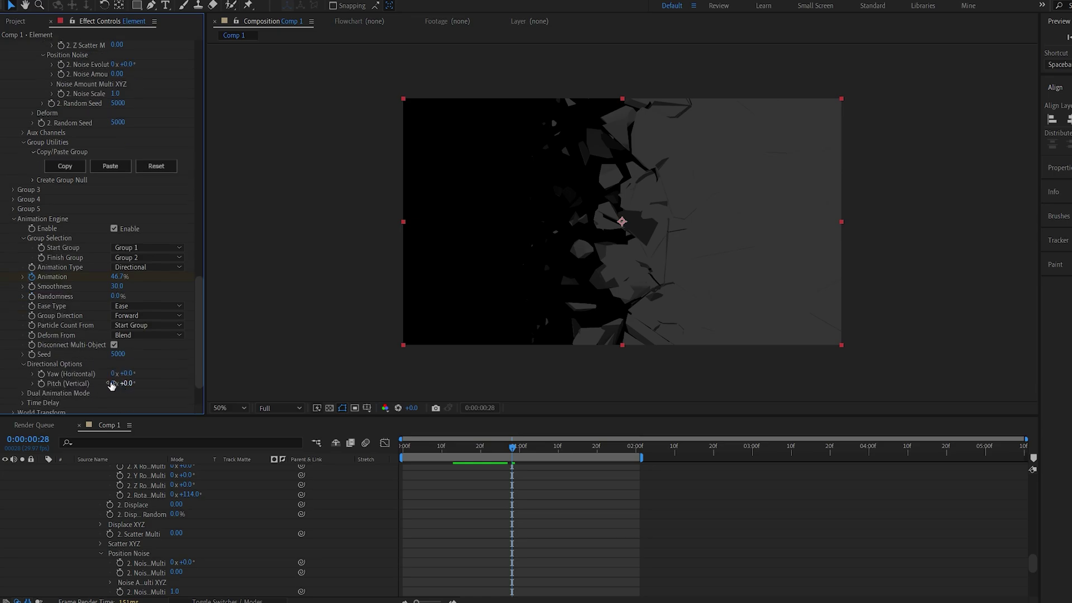
click(127, 383)
text(90)
key(Return)
drag(454, 447, 477, 454)
drag(130, 385, 93, 390)
key(ctrl+z)
Set the Animation Engine's Animation Type to Radial and view the shatter at 0:00:00:29.
click(149, 267)
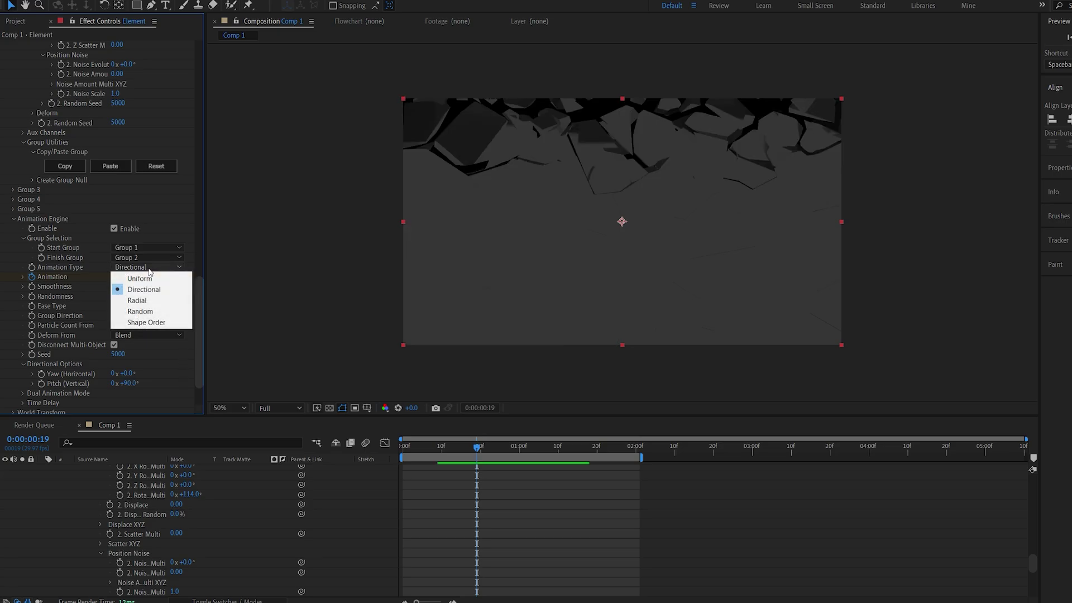
click(157, 303)
drag(477, 449, 515, 450)
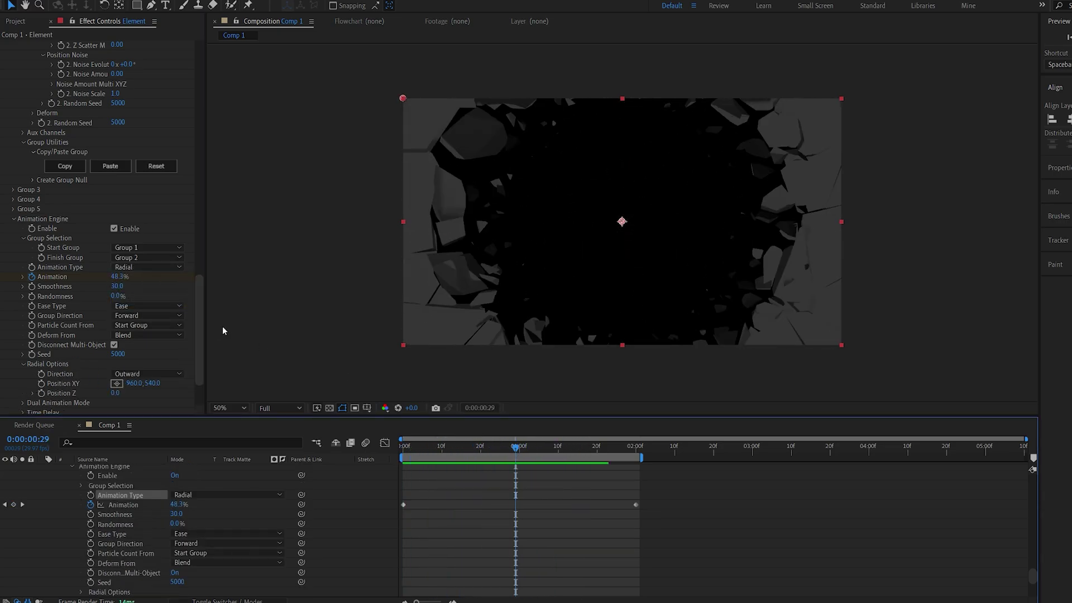
Try the Inward direction in the Radial Options and scrub through the shatter's opening frames.
scroll(58, 373, down, 1)
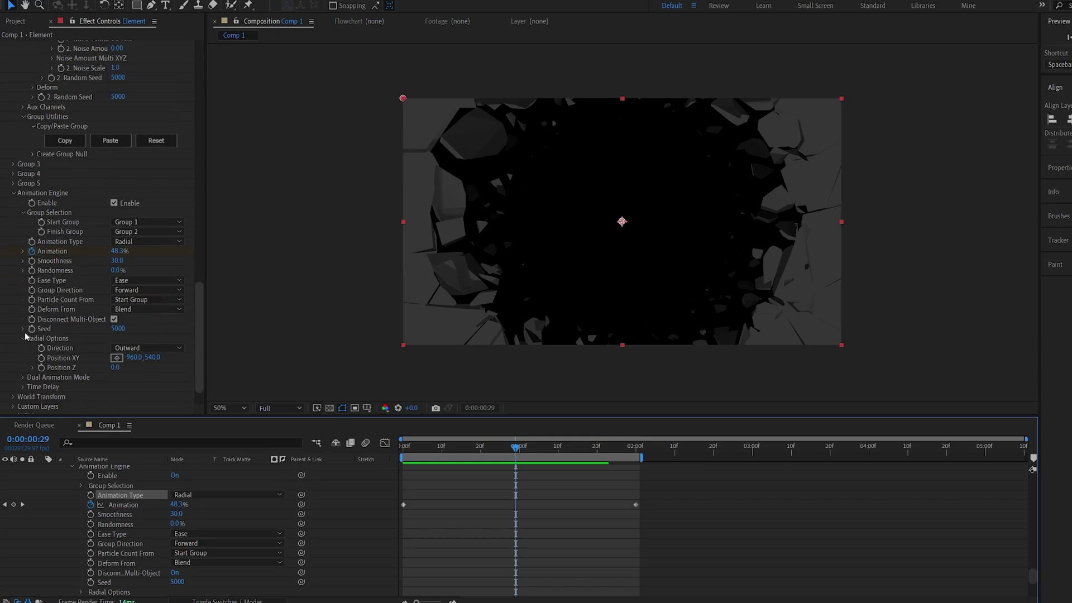
click(132, 348)
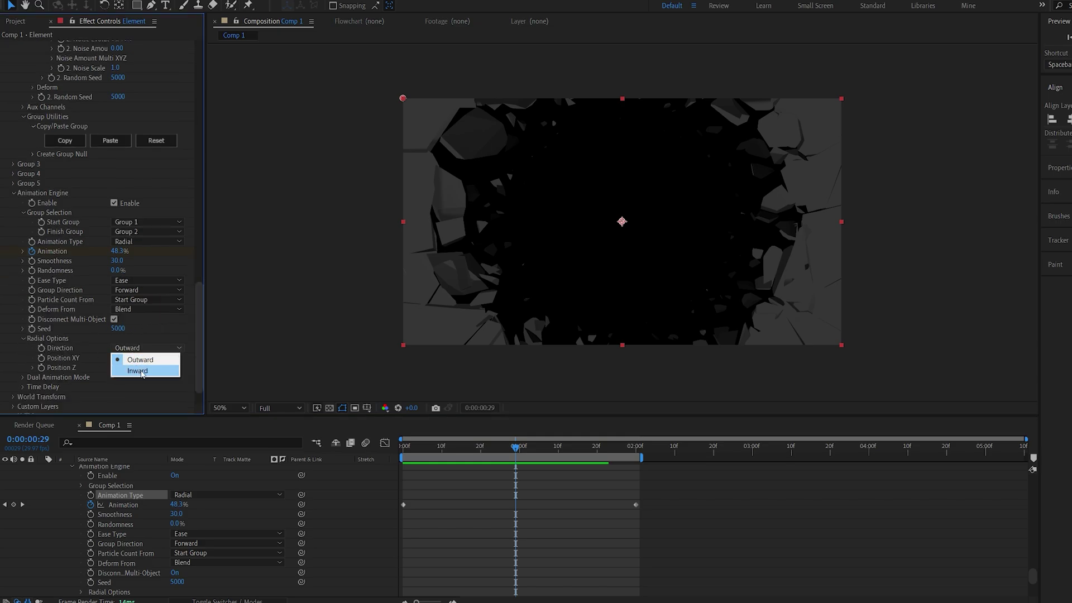
click(140, 373)
key(Home)
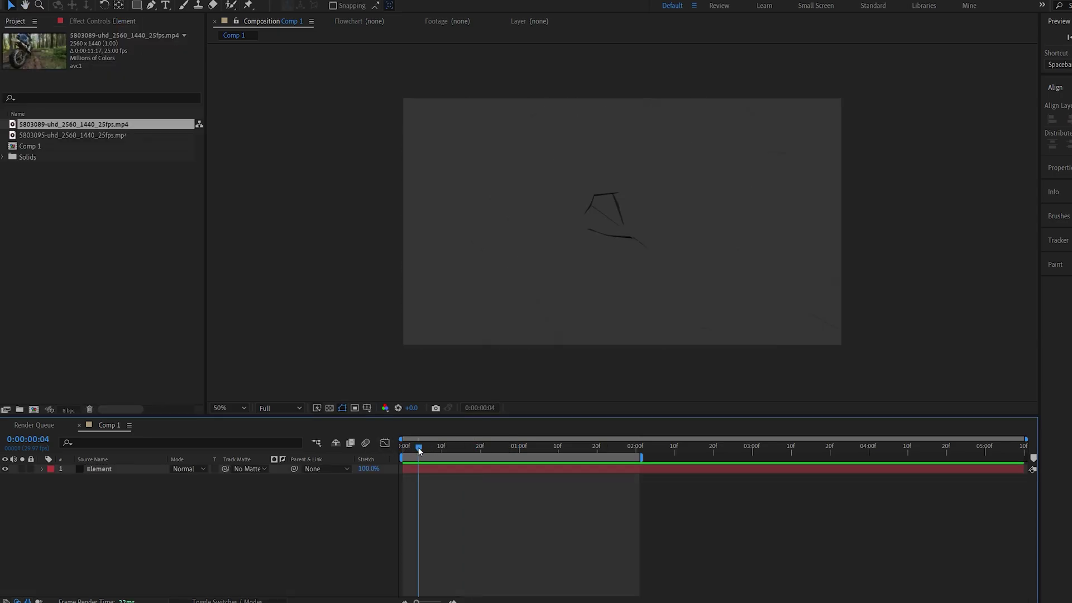
drag(434, 450, 445, 451)
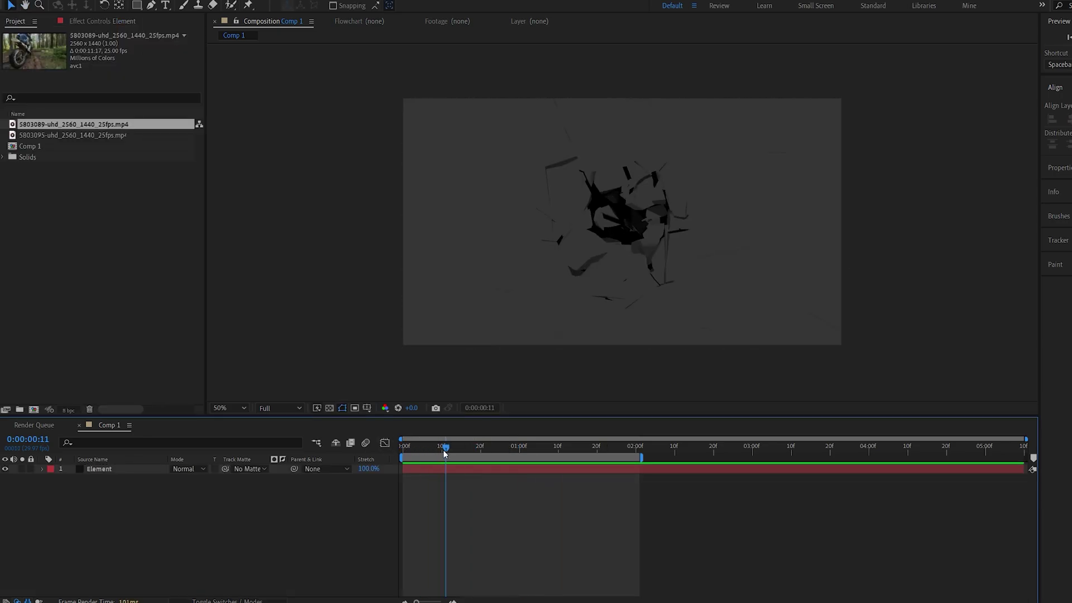
Add both forest clips beneath the Element layer, with 5803089 above 5803095, and fit the upper clip to the composition.
click(210, 298)
drag(50, 138, 151, 536)
drag(63, 124, 111, 474)
key(ctrl+alt+f)
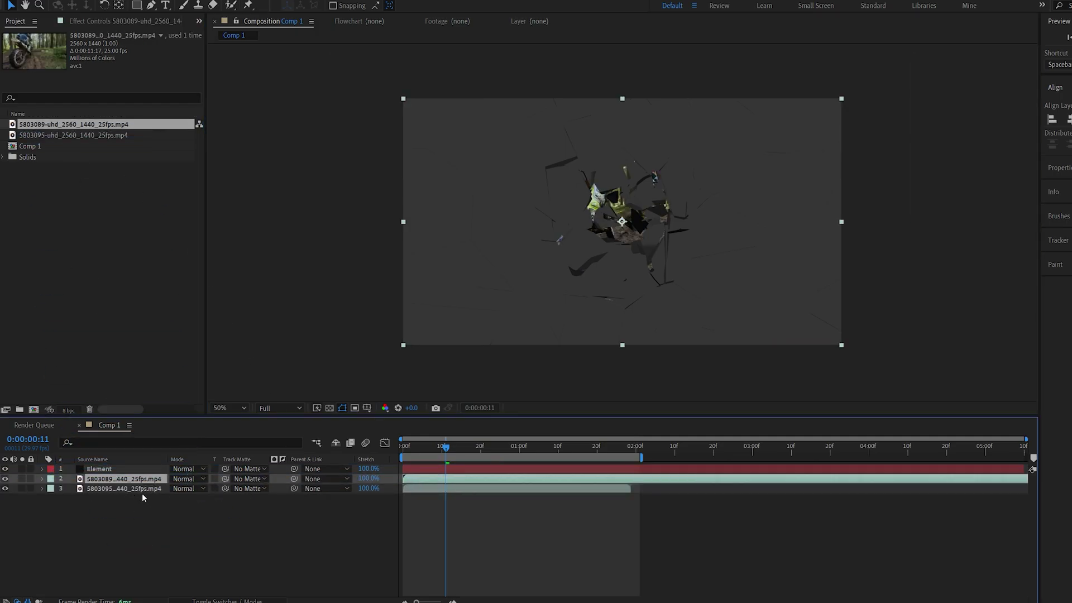
Use the Element layer as the track matte of the 5803089 clip and scrub the shatter to 0:00:00:26.
drag(226, 481, 100, 469)
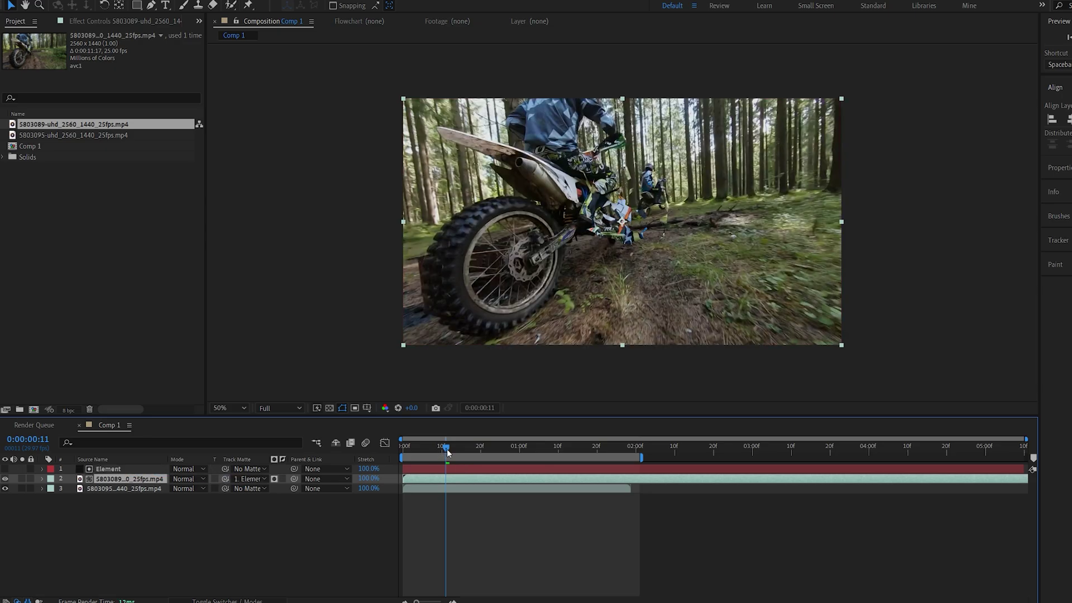
drag(442, 450, 504, 456)
Turn Motion Blur on in the Element effect's Render Settings and view the shatter at 0:00:00:25.
click(485, 468)
click(98, 21)
scroll(33, 326, down, 10)
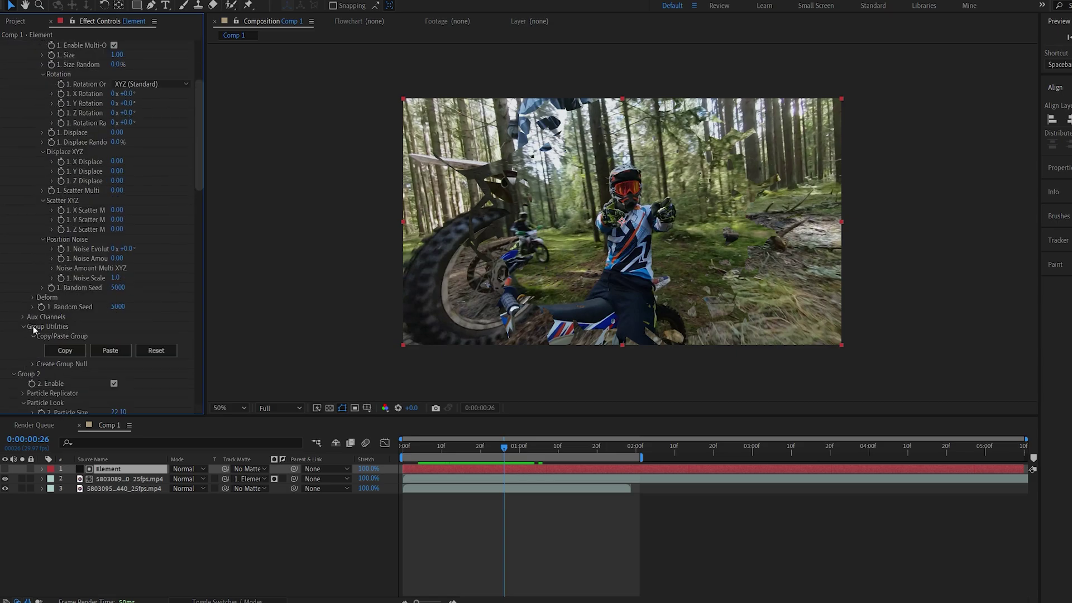
scroll(32, 330, up, 5)
scroll(31, 334, down, 3)
scroll(29, 339, down, 2)
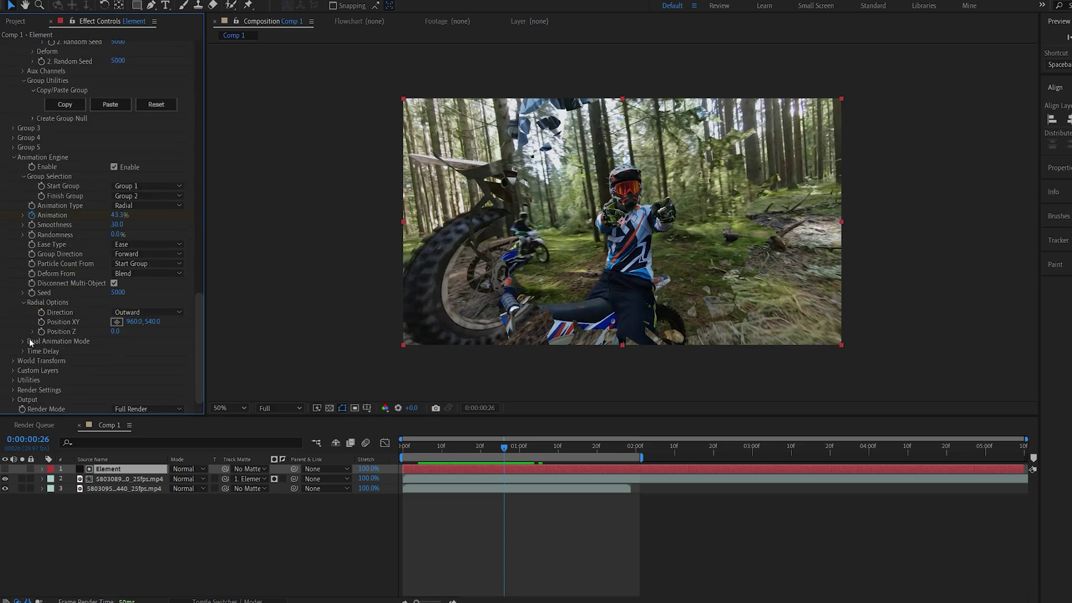
click(13, 391)
scroll(18, 379, down, 3)
click(23, 361)
click(145, 370)
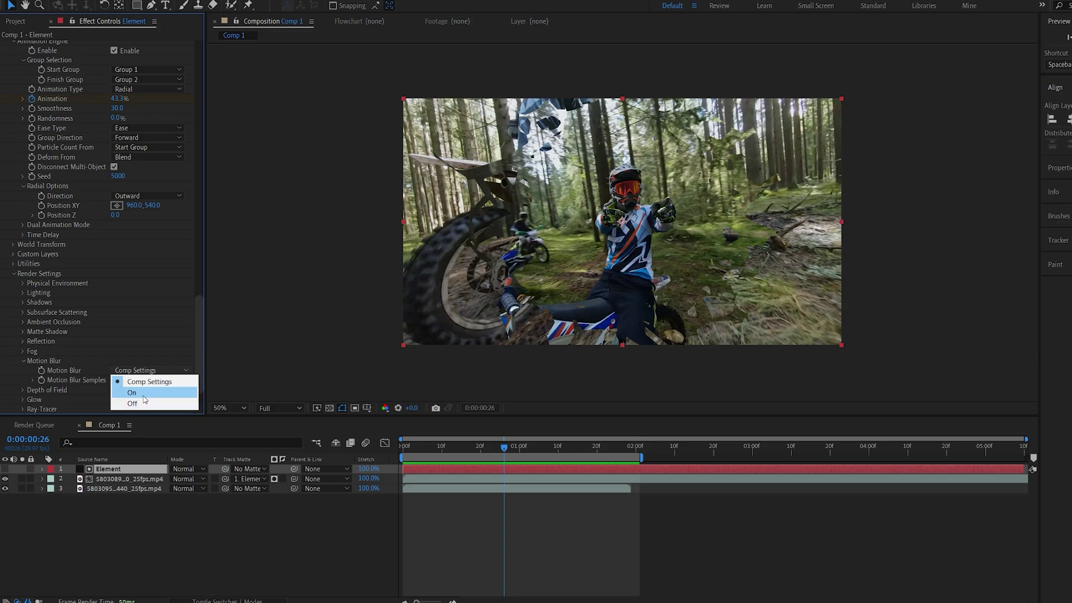
click(144, 393)
mouse_move(495, 451)
mouse_down()
mouse_move(463, 455)
mouse_move(500, 453)
mouse_up()
Collapse the Element layer's properties and add a Drop Shadow layer style to it.
scroll(146, 504, up, 5)
scroll(145, 504, up, 20)
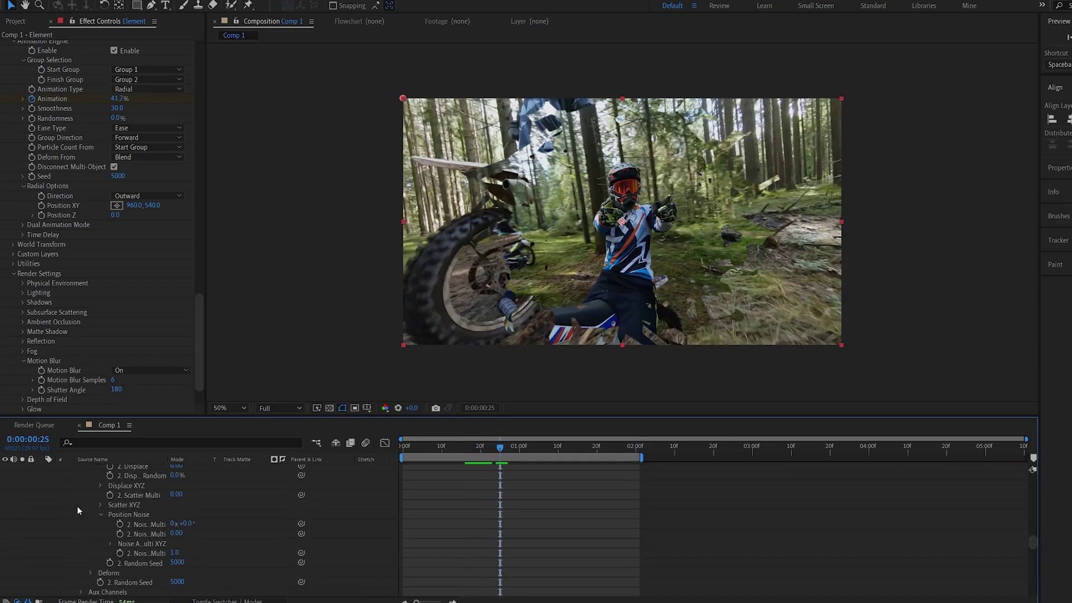
click(42, 469)
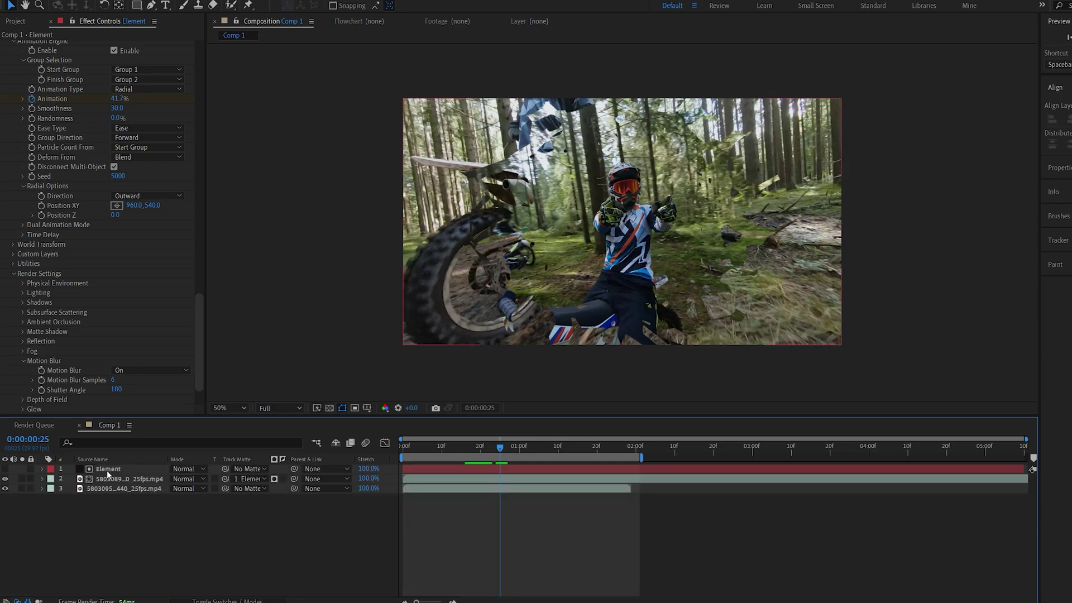
right_click(110, 472)
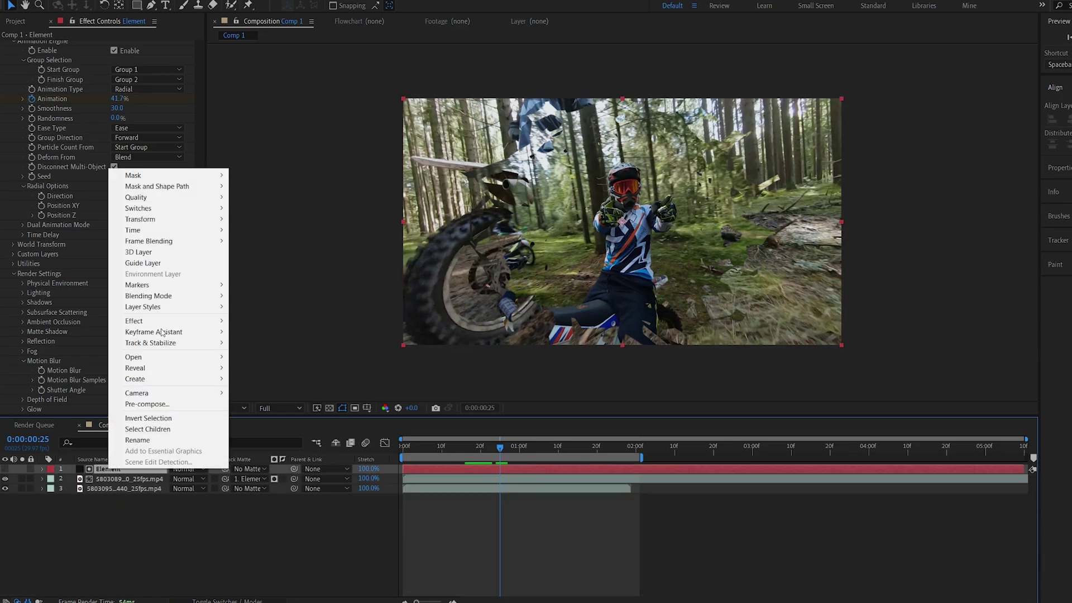
mouse_move(167, 308)
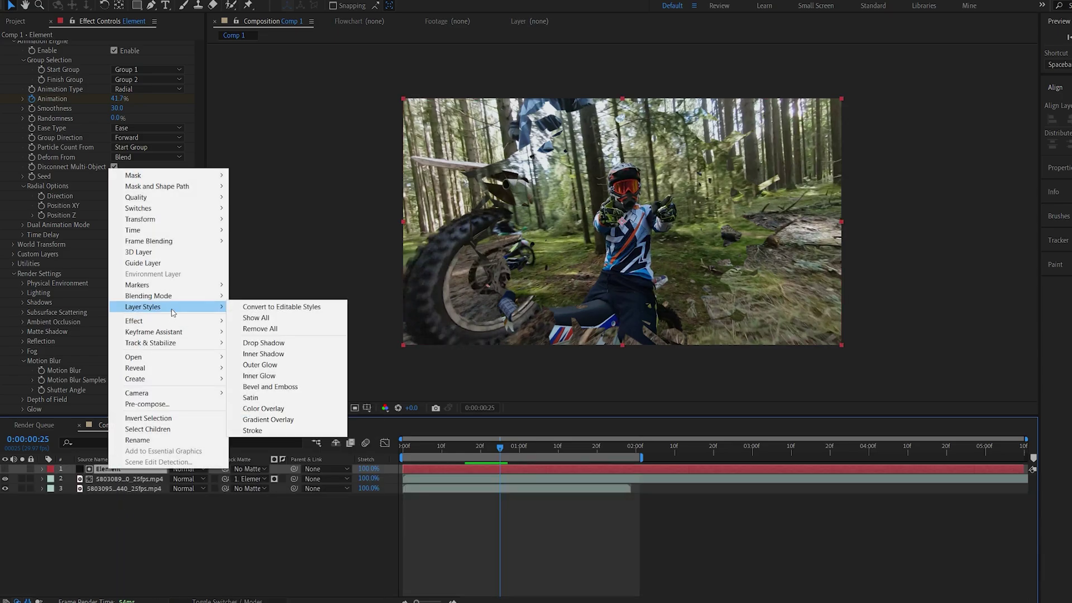
click(294, 343)
key(slash)
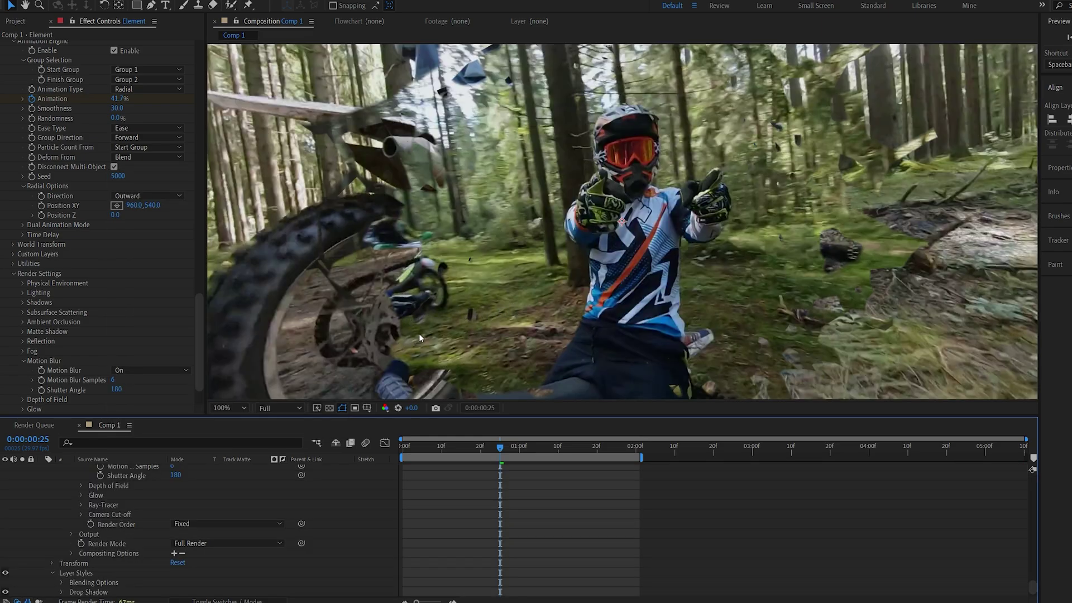
Expand the Element layer's Drop Shadow settings and move the current time to 0:00:00:13.
scroll(75, 553, down, 1)
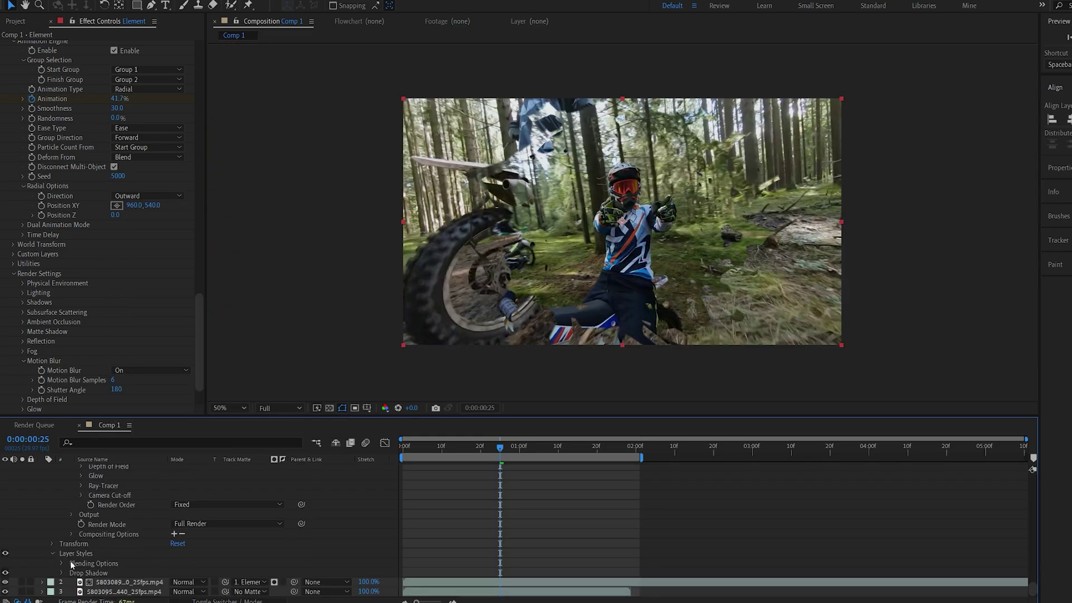
click(62, 573)
scroll(181, 570, down, 4)
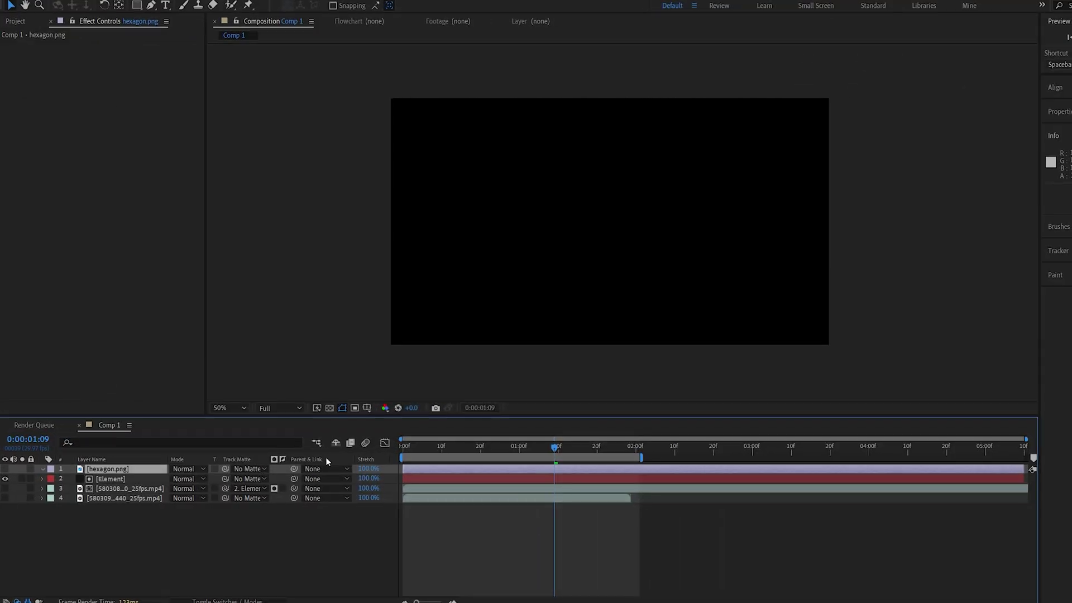
click(453, 450)
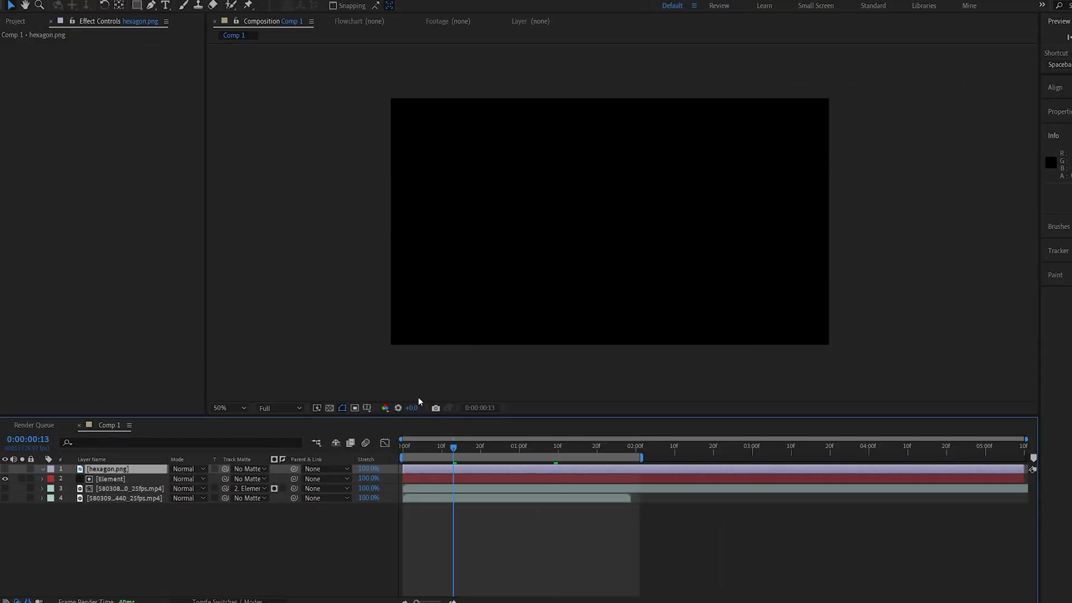
Show the hexagon.png layer and auto-trace its Alpha channel on the current frame into a mask.
click(7, 488)
drag(4, 470, 4, 479)
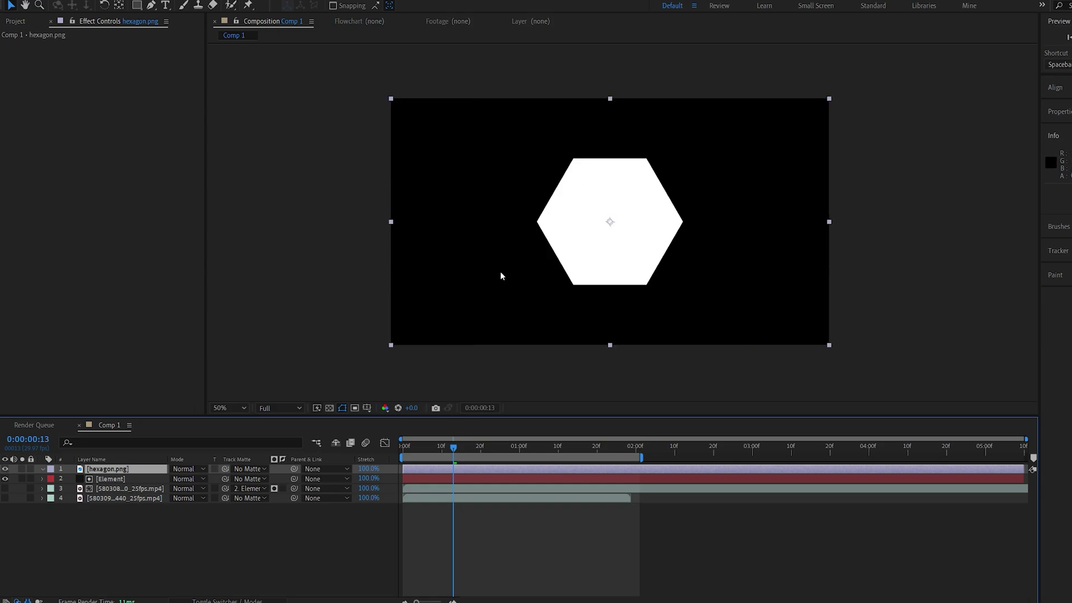
drag(520, 223, 477, 229)
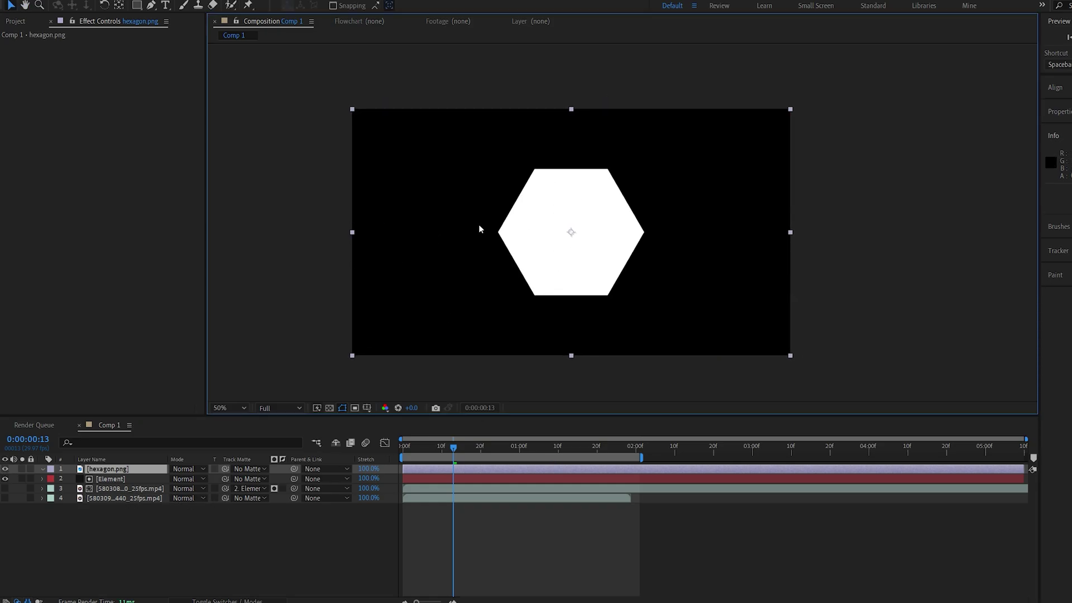
click(95, 0)
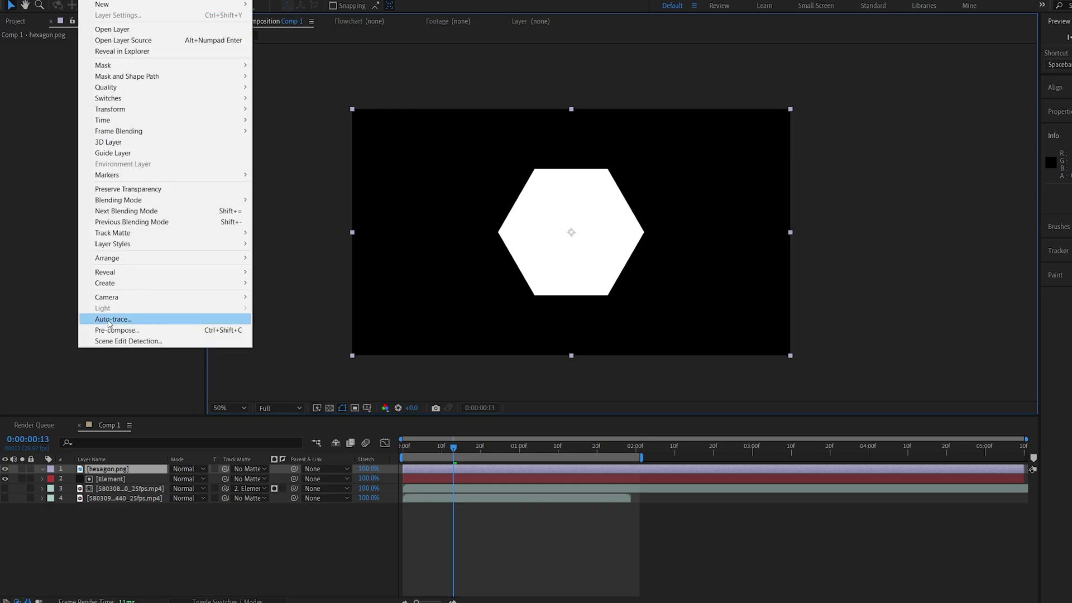
click(124, 320)
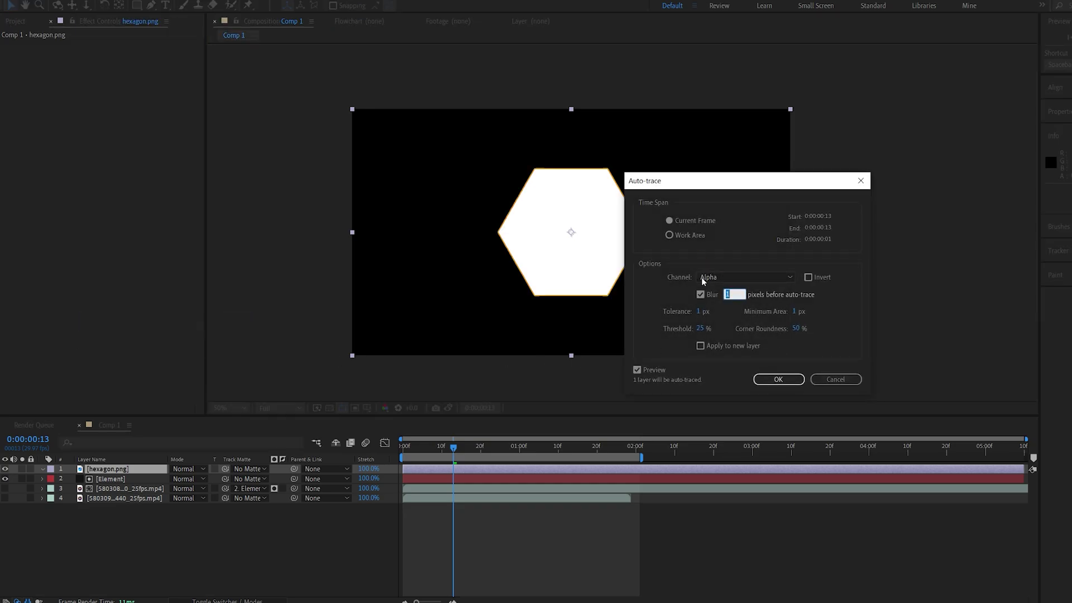
click(767, 380)
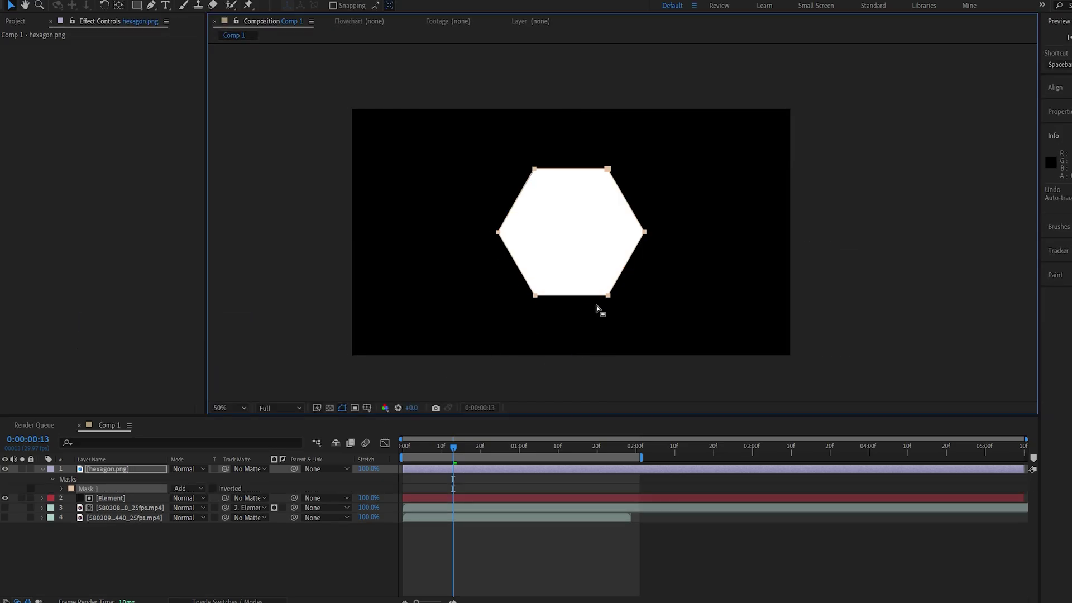
Hide the hexagon.png layer and assign it as Path Layer 1 in the Element effect's Custom Text and Masks.
click(5, 469)
click(110, 498)
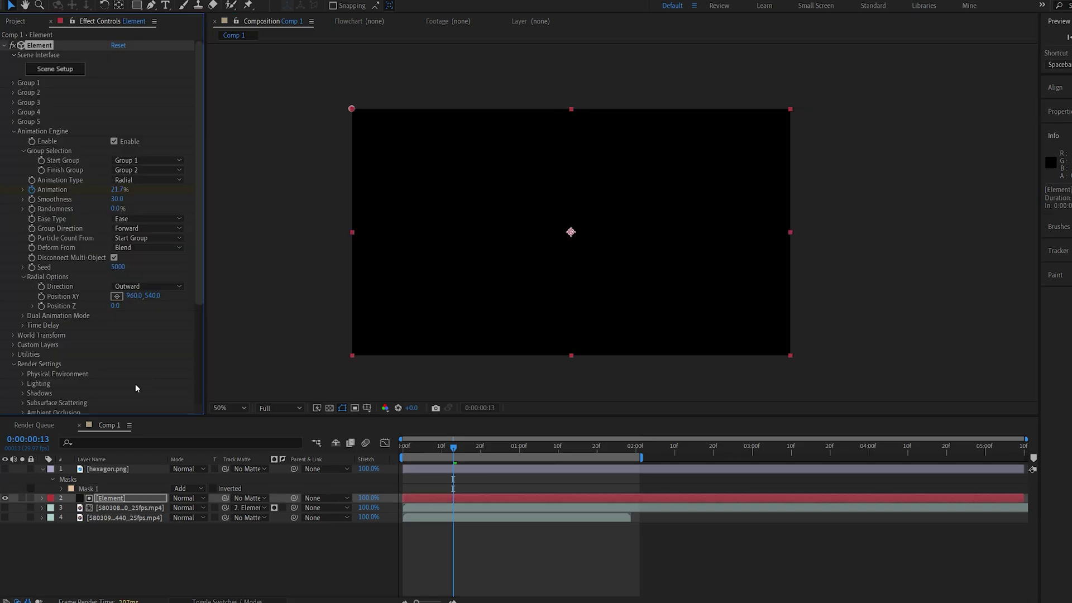
click(92, 500)
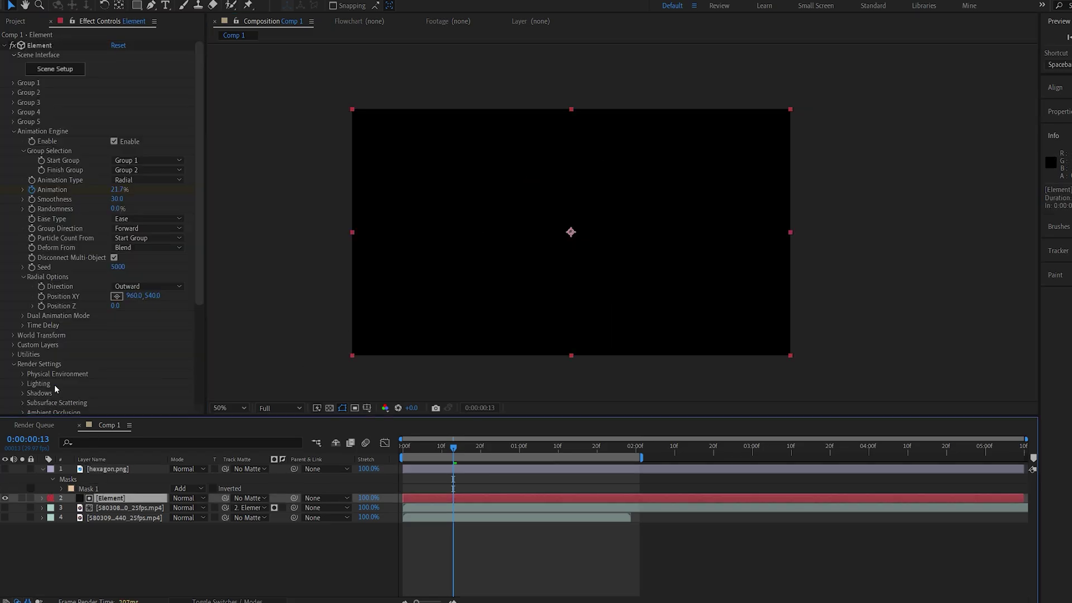
click(14, 345)
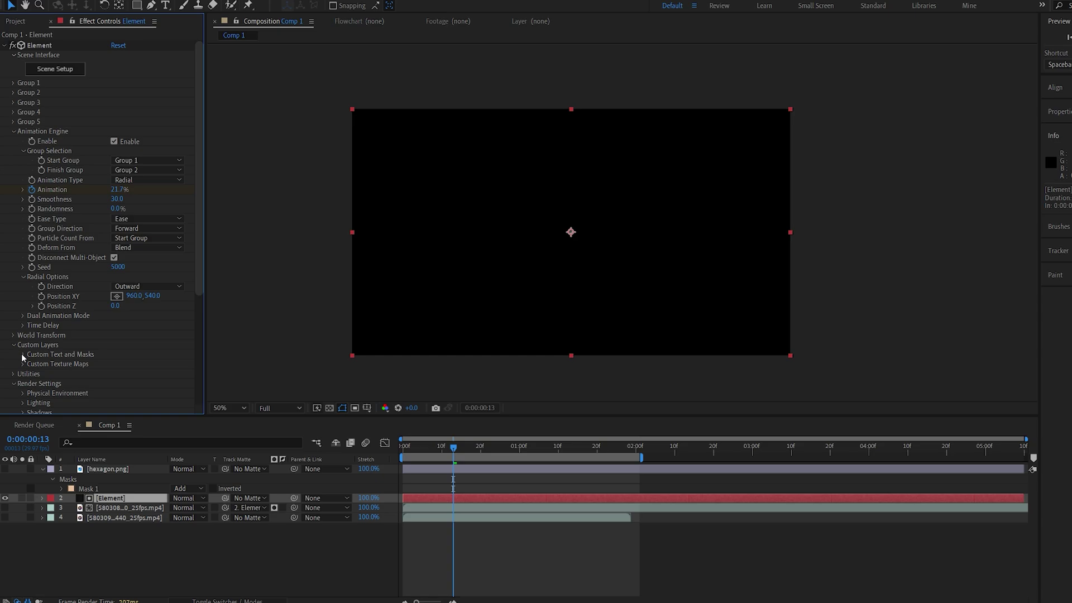
click(22, 354)
click(130, 274)
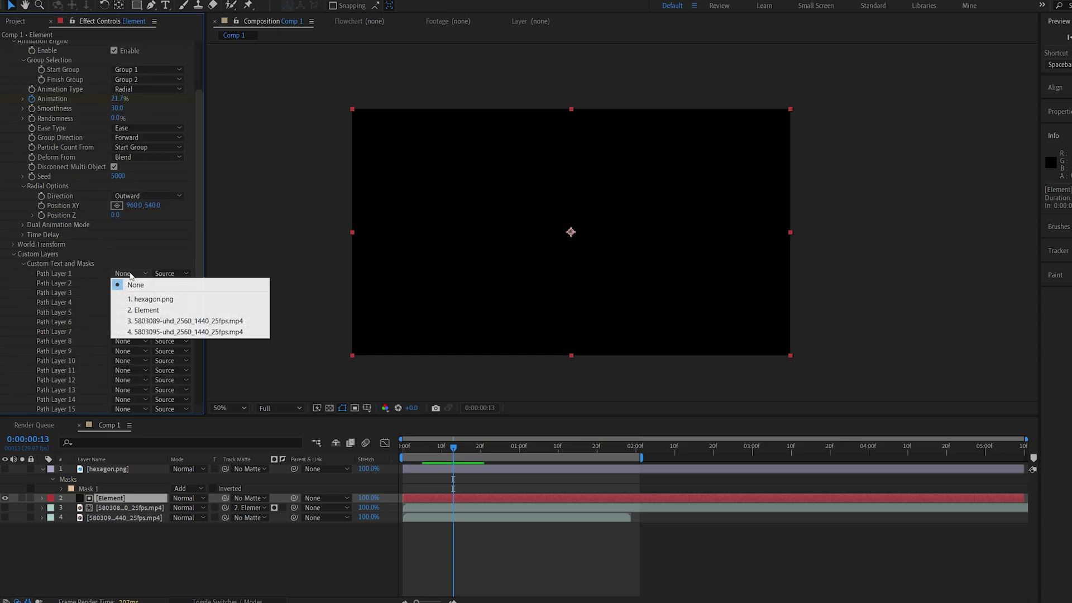
click(143, 300)
In Element's Scene Setup, extrude the hexagon from Custom Path 1 and scale the extrusion down uniformly.
scroll(42, 313, up, 3)
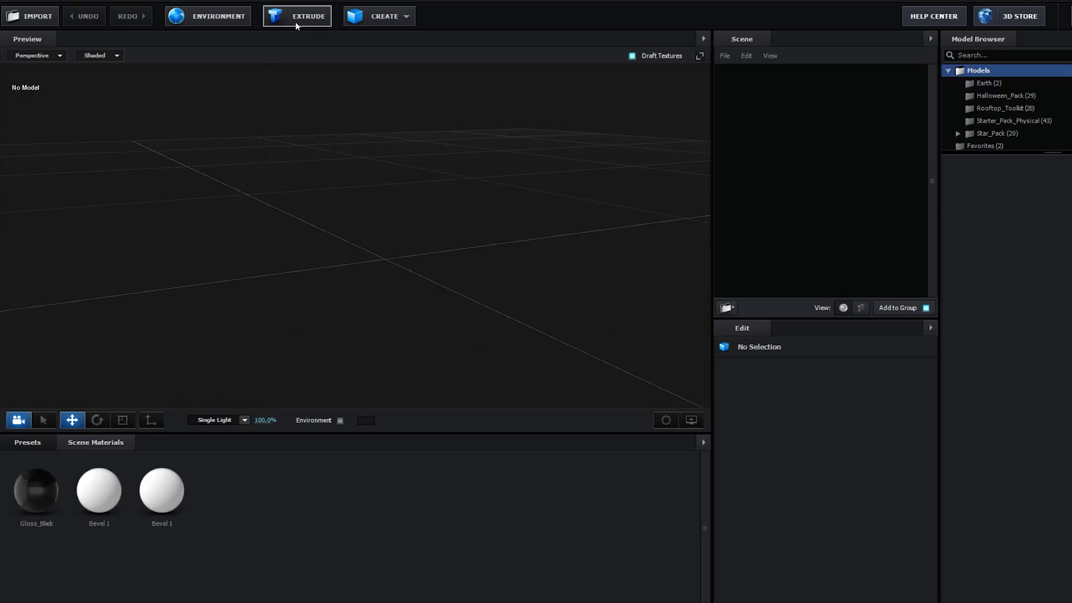
click(296, 18)
scroll(531, 254, down, 5)
drag(530, 193, 492, 237)
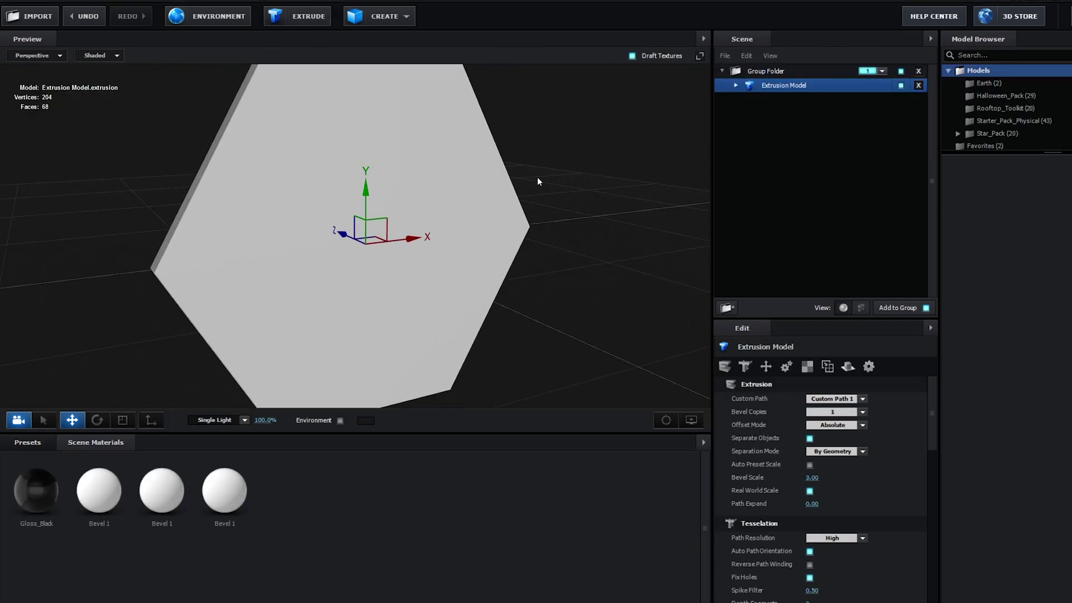
scroll(493, 237, up, 3)
key(r)
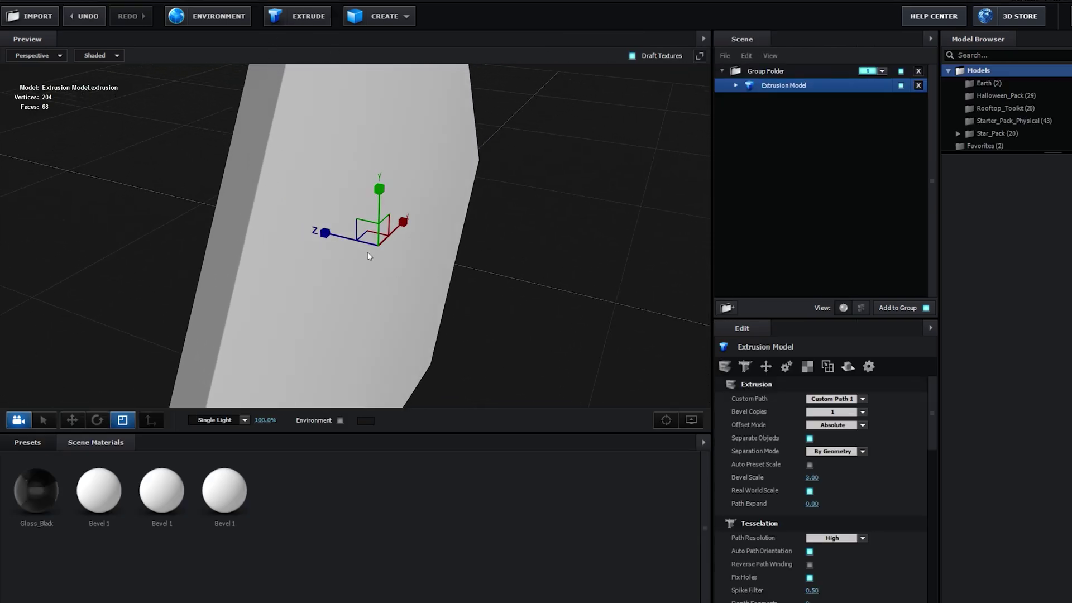
drag(376, 244, 177, 501)
scroll(413, 324, up, 8)
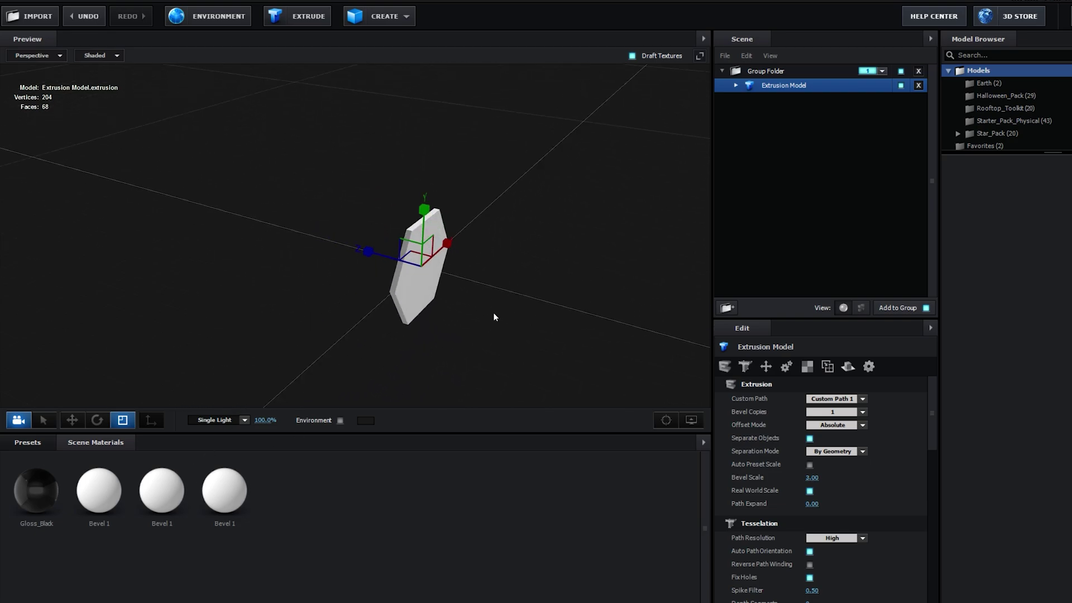
Scale the hexagon extrusion down along Z into a thin plate and view it from the front.
drag(493, 313, 537, 334)
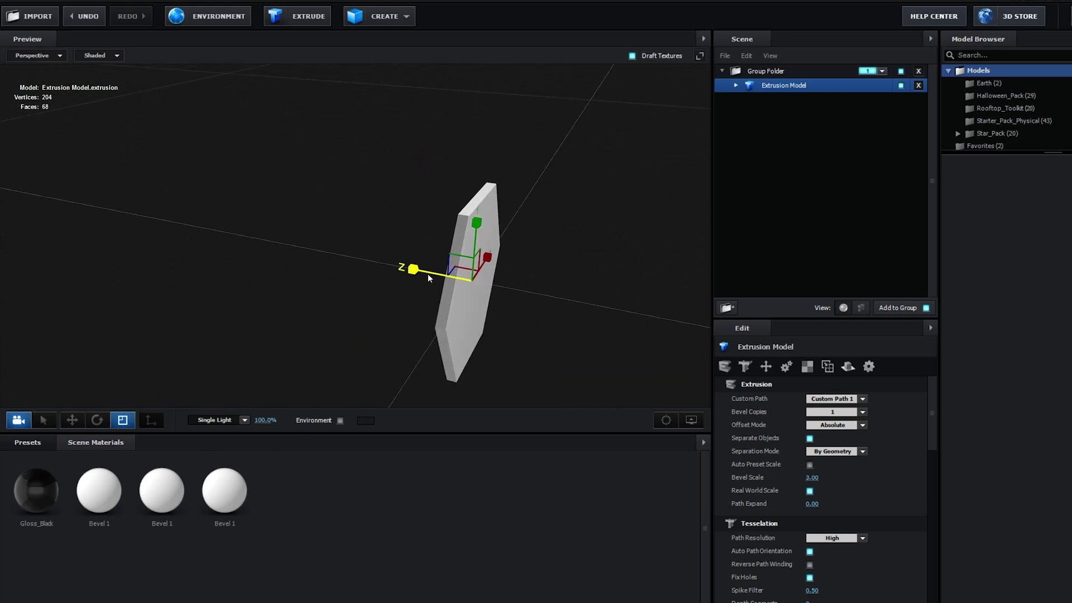
drag(428, 273, 431, 273)
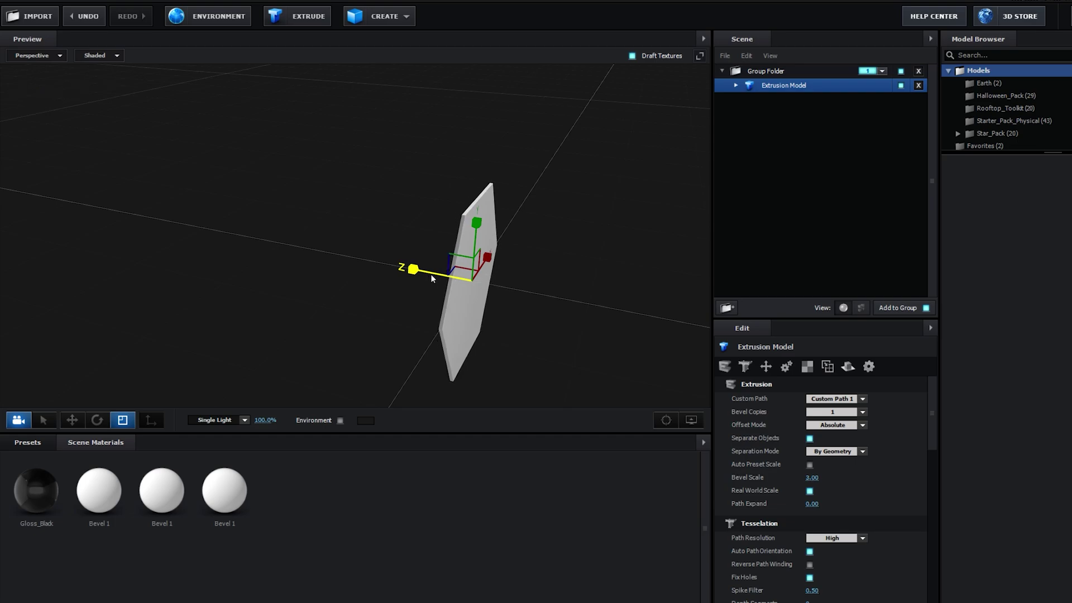
drag(614, 314, 394, 334)
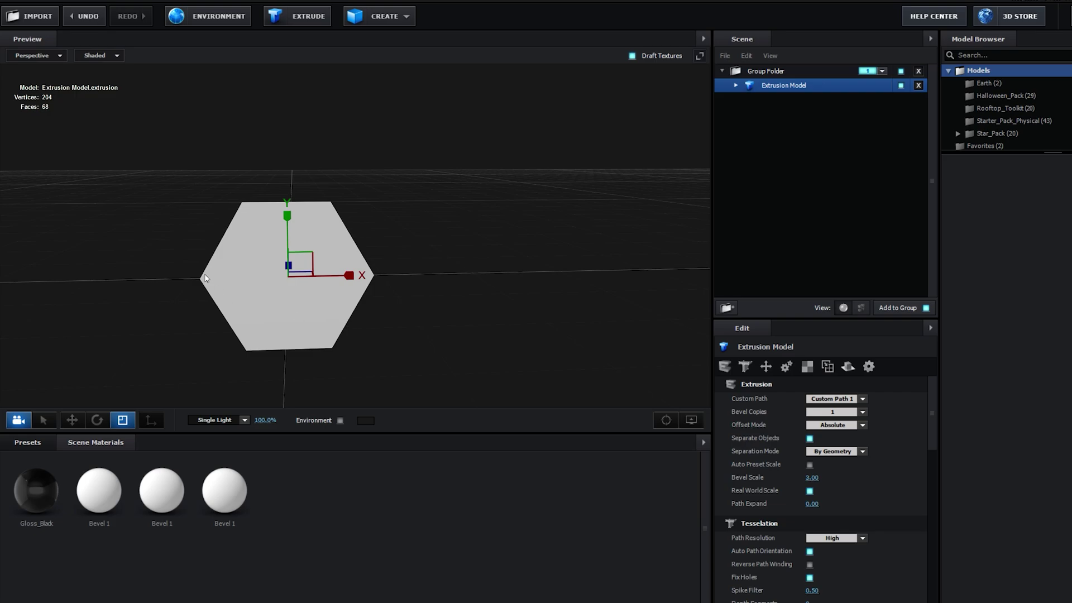
In the Front view, duplicate the hexagon extrusion and place the copy edge to edge at its upper right.
drag(59, 178, 90, 180)
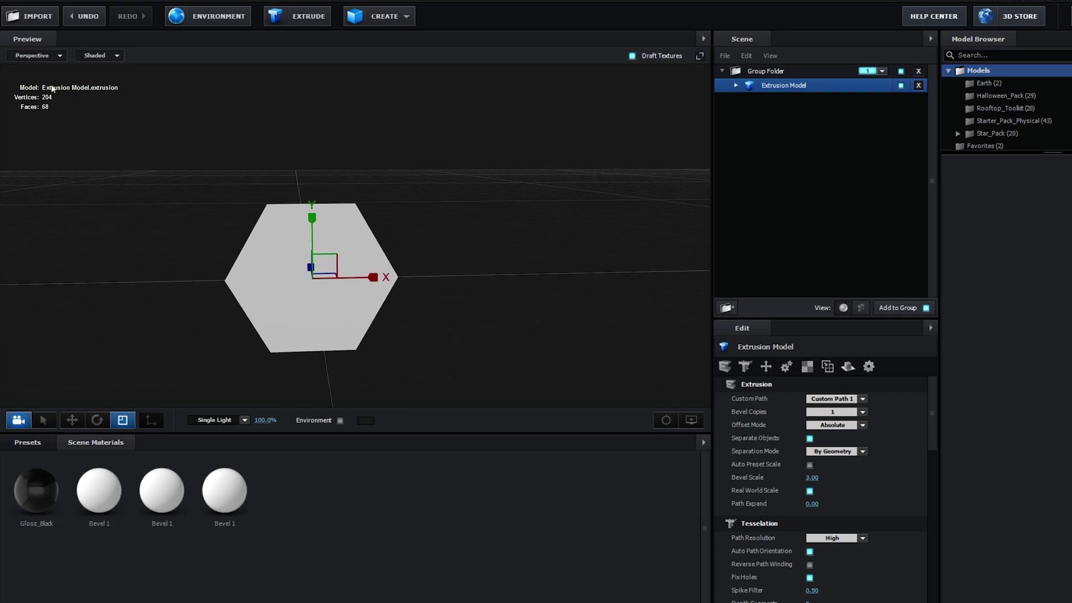
click(43, 58)
click(34, 132)
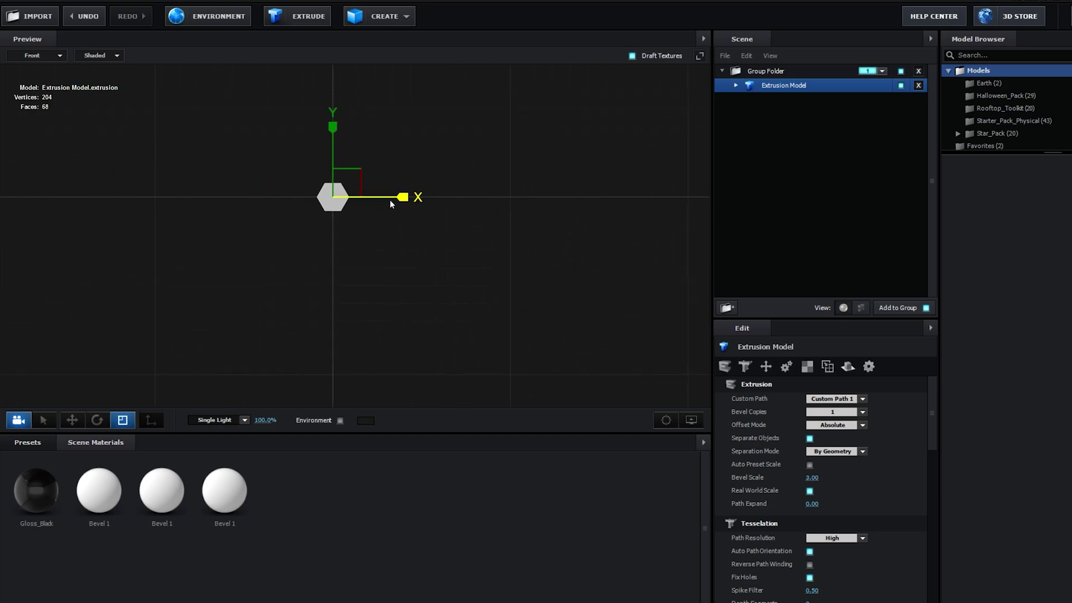
scroll(390, 201, up, 4)
drag(359, 231, 429, 386)
scroll(451, 333, up, 2)
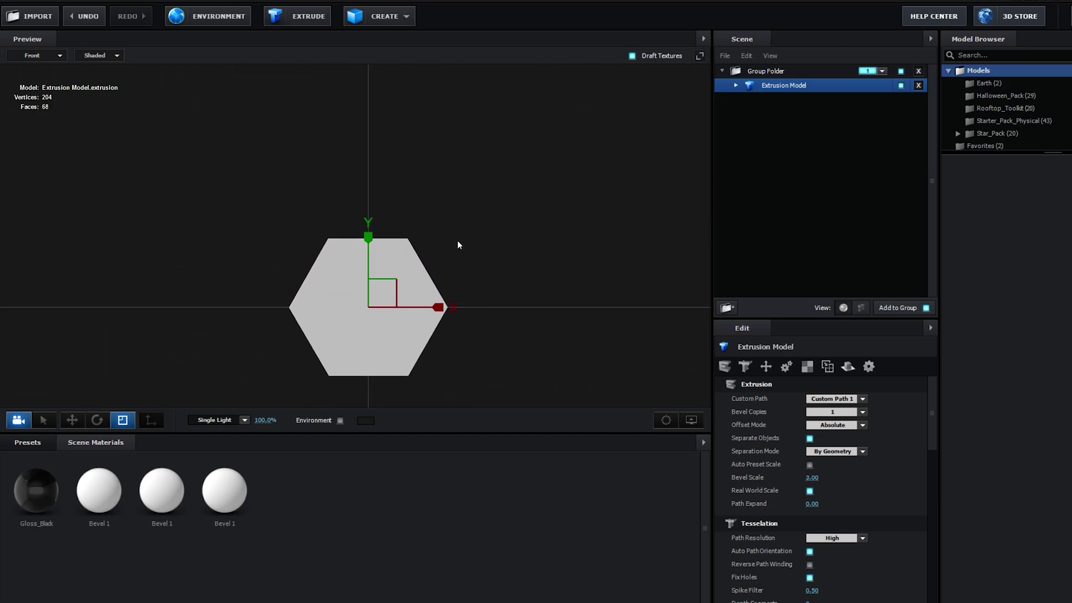
drag(458, 241, 390, 218)
key(ctrl+d)
key(w)
drag(355, 252, 474, 181)
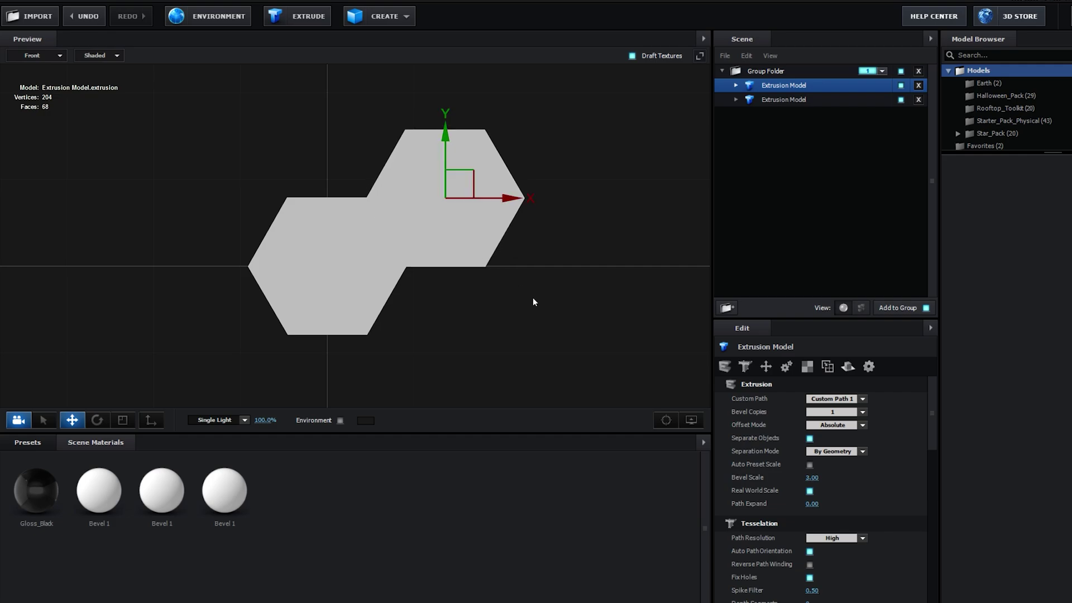
Duplicate the upper hexagon and fit the copy against its upper-right edge, extending the diagonal row to three.
drag(530, 301, 460, 263)
key(ctrl+d)
drag(402, 141, 520, 71)
drag(540, 169, 500, 196)
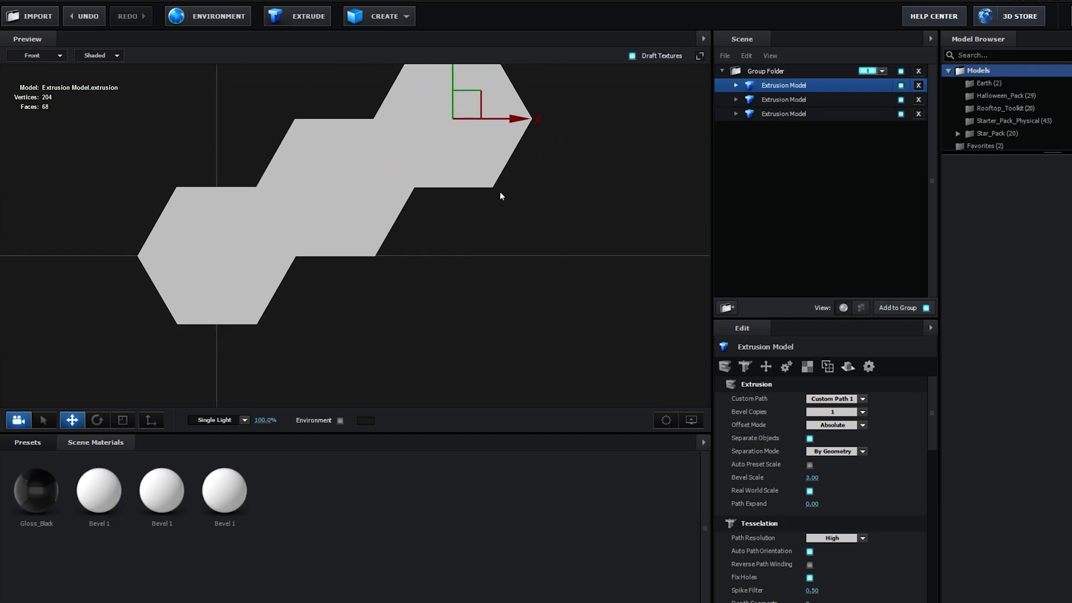
Select all three hexagon extrusions, duplicate them, and fit the copied row edge to edge below the original.
ctrl+click(769, 114)
ctrl+click(775, 101)
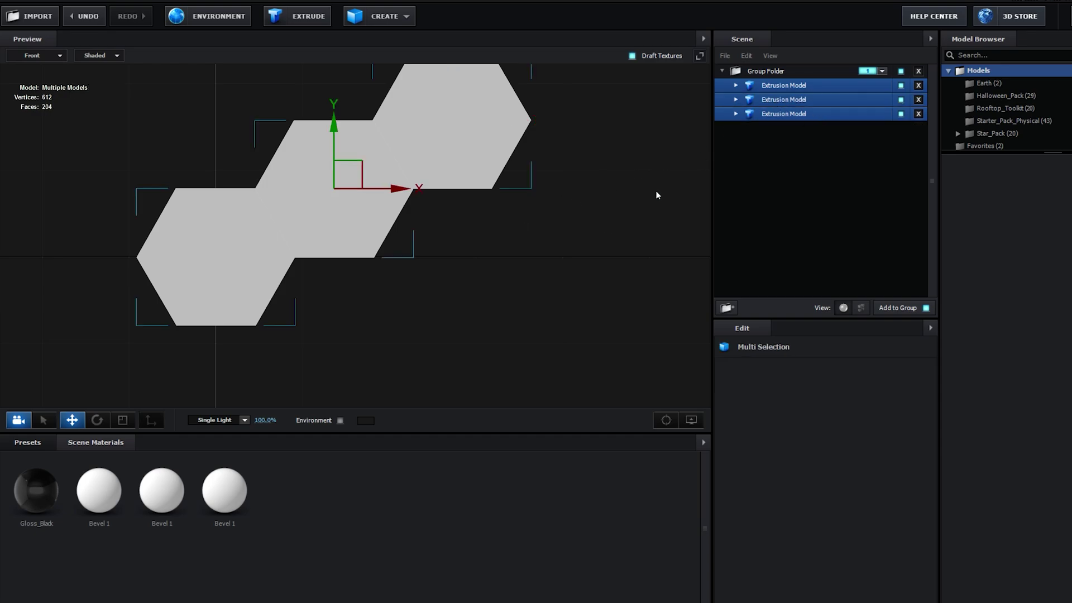
key(ctrl+d)
drag(348, 173, 367, 312)
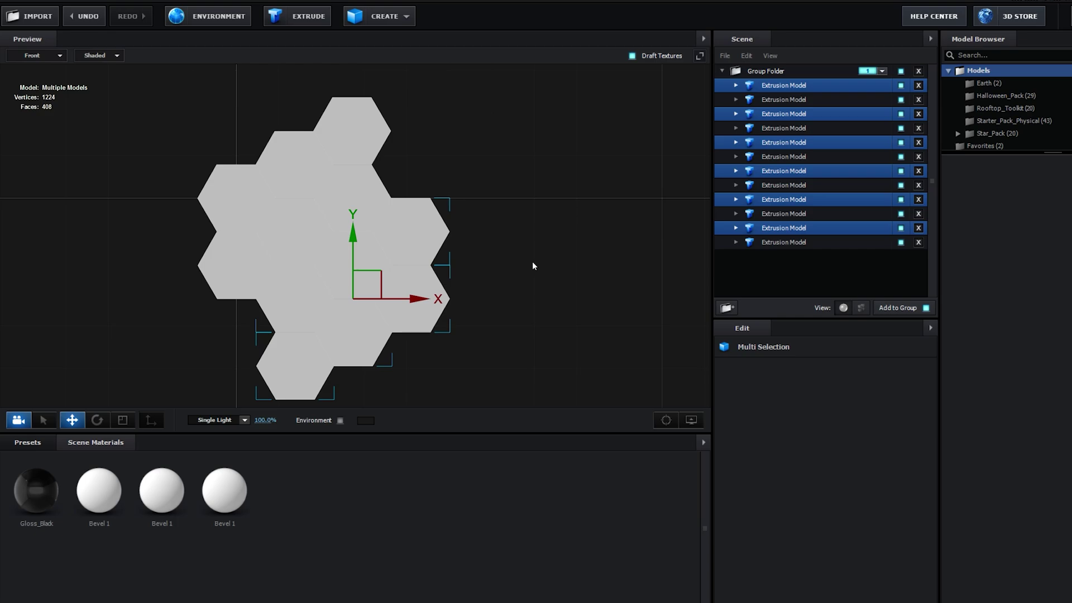
Create a new group folder and nest the folder of hexagon extrusions inside it, collapsed.
click(727, 307)
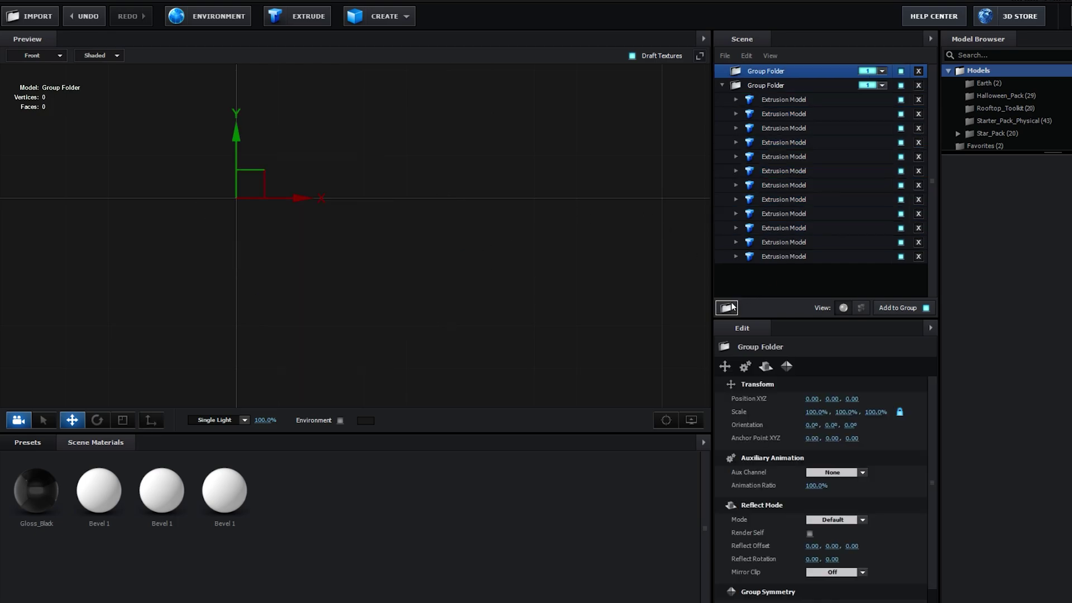
click(752, 86)
mouse_move(772, 91)
mouse_down()
mouse_move(792, 76)
mouse_move(772, 74)
mouse_up()
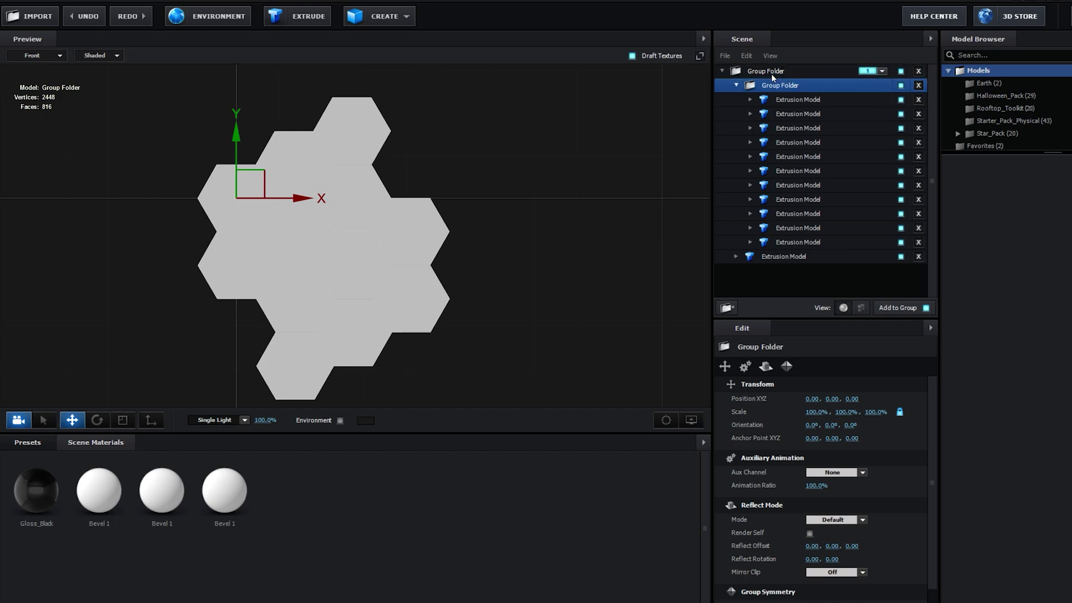
click(736, 85)
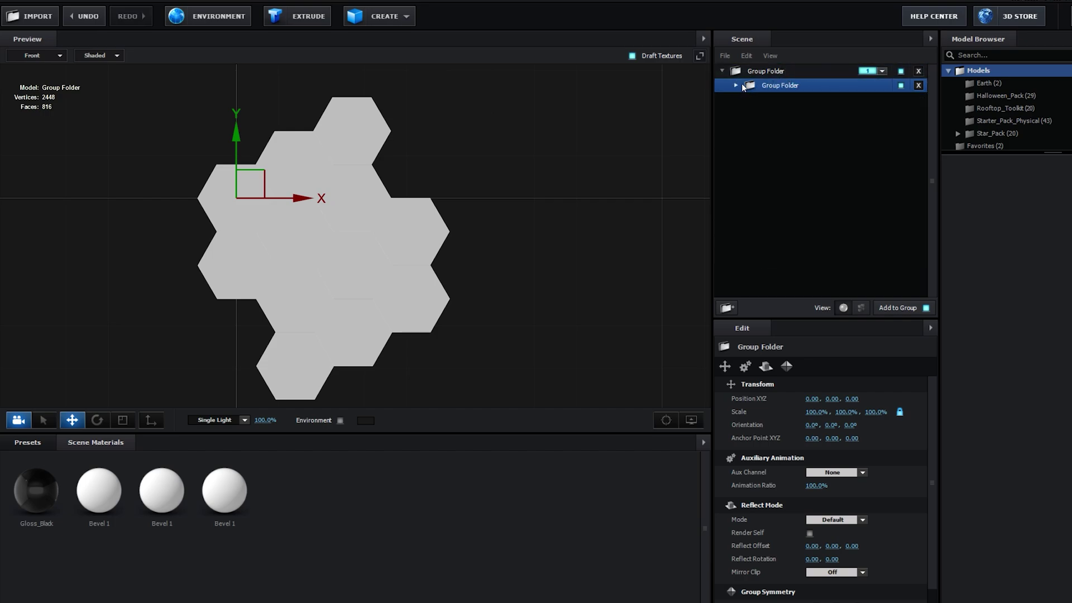
Duplicate the nested hexagon folder and fit the copy against the upper-right side of the original cluster.
click(900, 87)
click(900, 87)
key(ctrl+d)
drag(303, 202, 437, 81)
drag(481, 202, 403, 182)
scroll(403, 182, down, 3)
Select both nested hexagon folders, duplicate them, and fit the copies against the lower-right side of the clusters.
click(736, 85)
shift+click(766, 103)
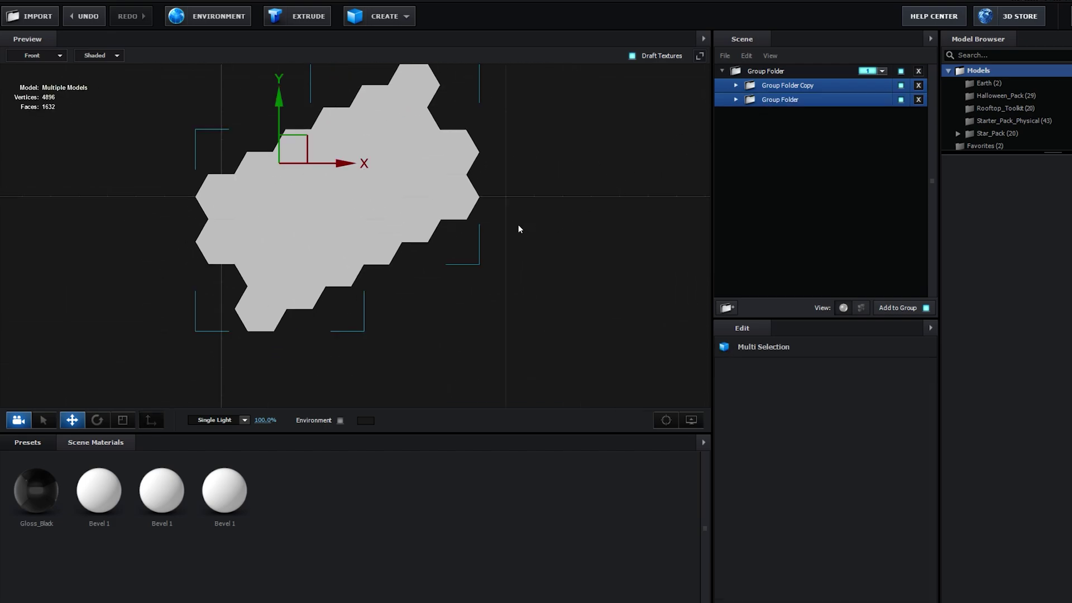
drag(519, 227, 467, 189)
key(ctrl+d)
drag(249, 108, 333, 252)
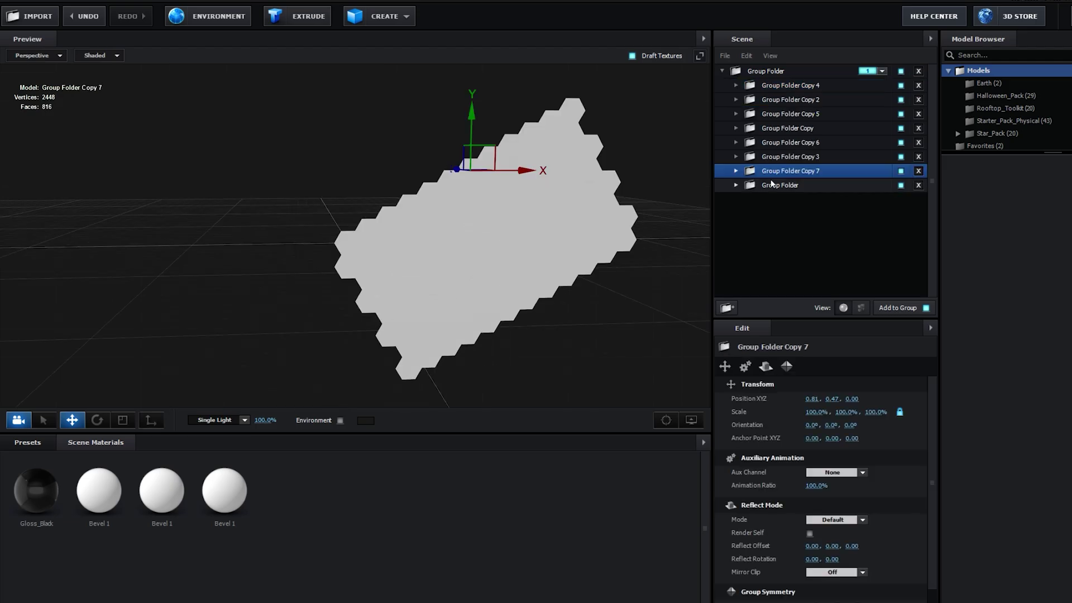
Select all eight nested group folders and move the hexagon wall so it is centred on the scene origin.
click(780, 184)
ctrl+click(775, 171)
ctrl+click(780, 156)
ctrl+click(782, 142)
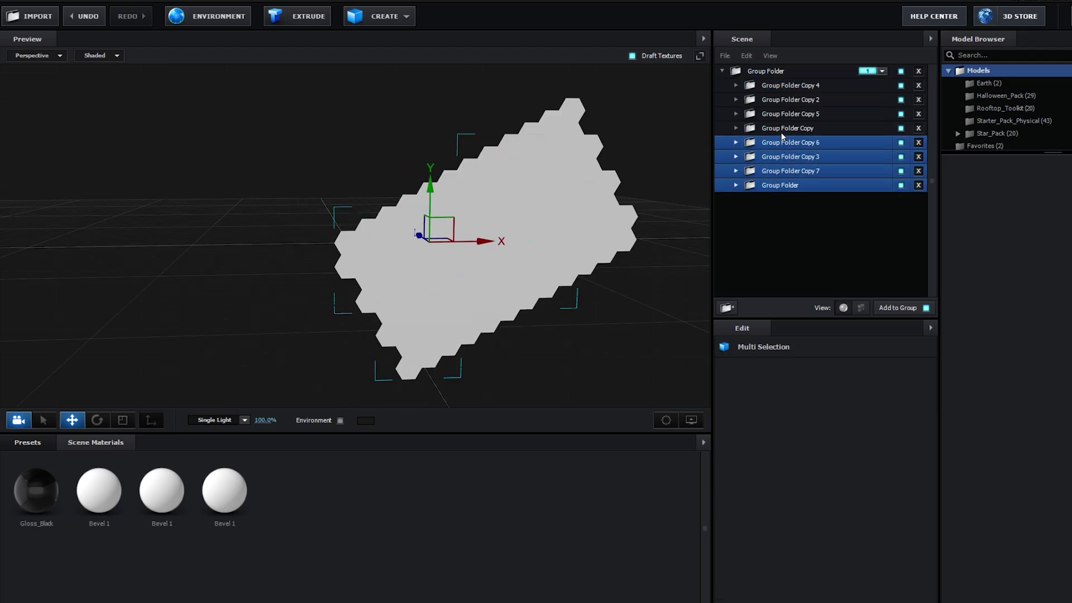
ctrl+click(785, 128)
ctrl+click(786, 114)
ctrl+click(787, 99)
ctrl+click(793, 85)
scroll(601, 199, down, 2)
drag(601, 198, 328, 326)
drag(294, 258, 294, 239)
drag(520, 230, 555, 243)
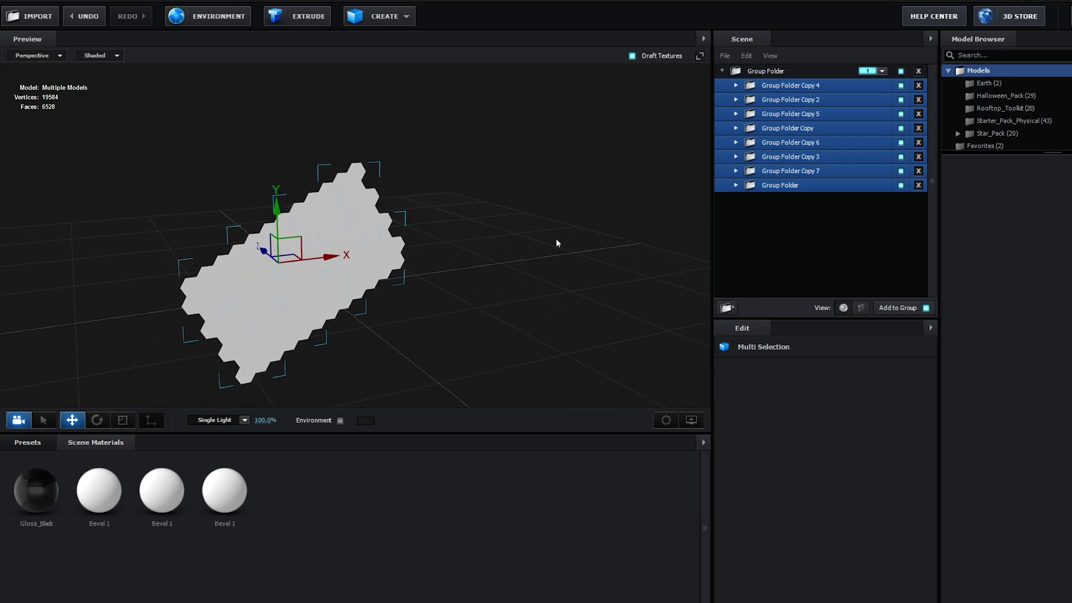
Duplicate the top-level group folder containing the hexagon wall and assign the copy to group 2.
click(725, 73)
right_click(757, 71)
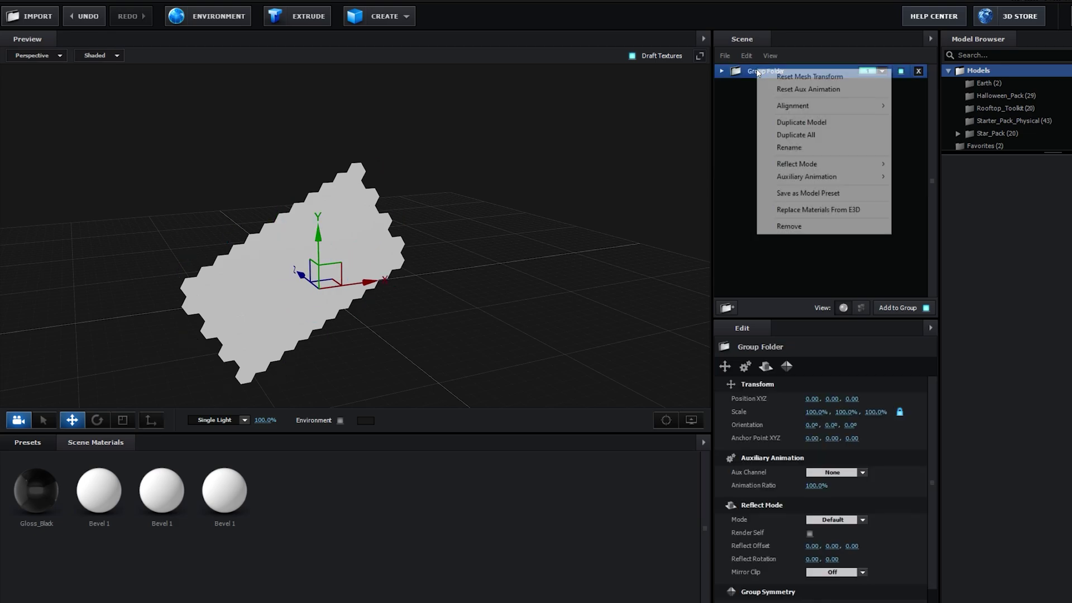
click(801, 122)
click(881, 72)
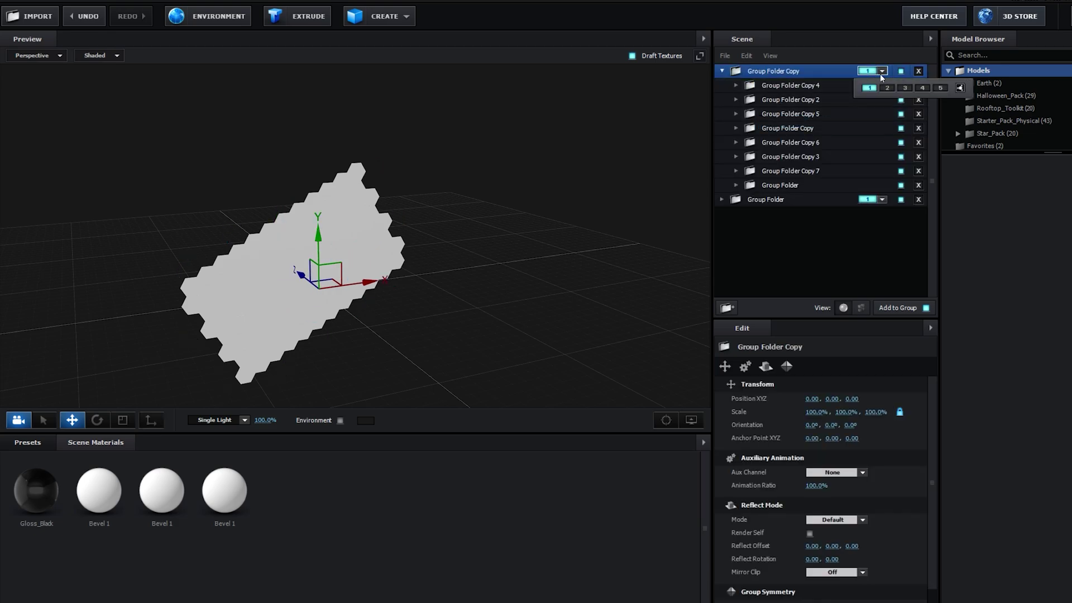
click(887, 89)
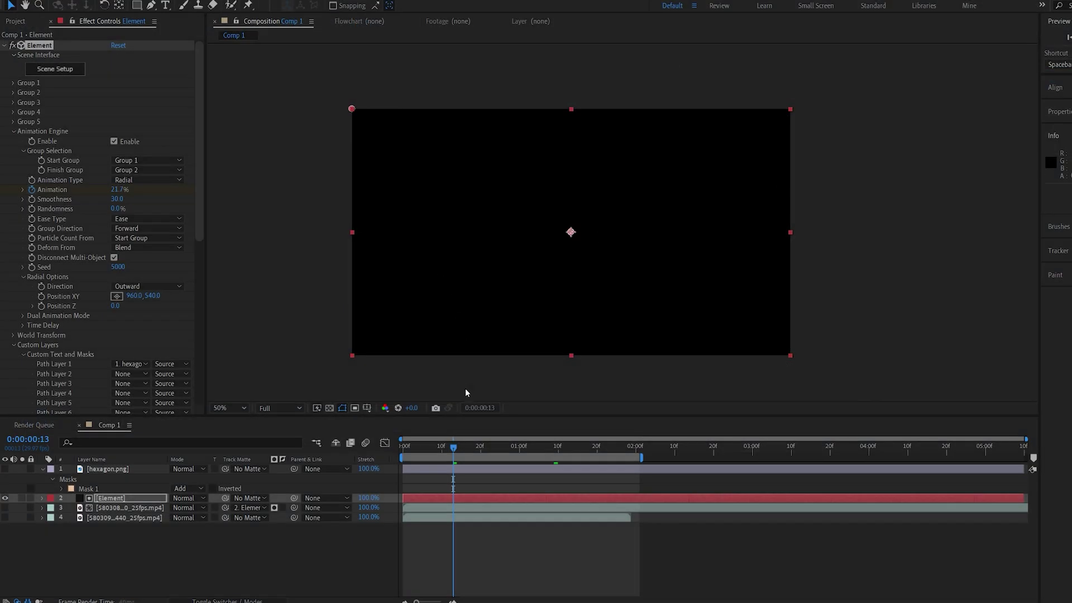
Disable Element's Animation Engine and, at 0:00:00:15, raise Group 1's particle size to about 79.3 so the wall fills the frame.
click(114, 103)
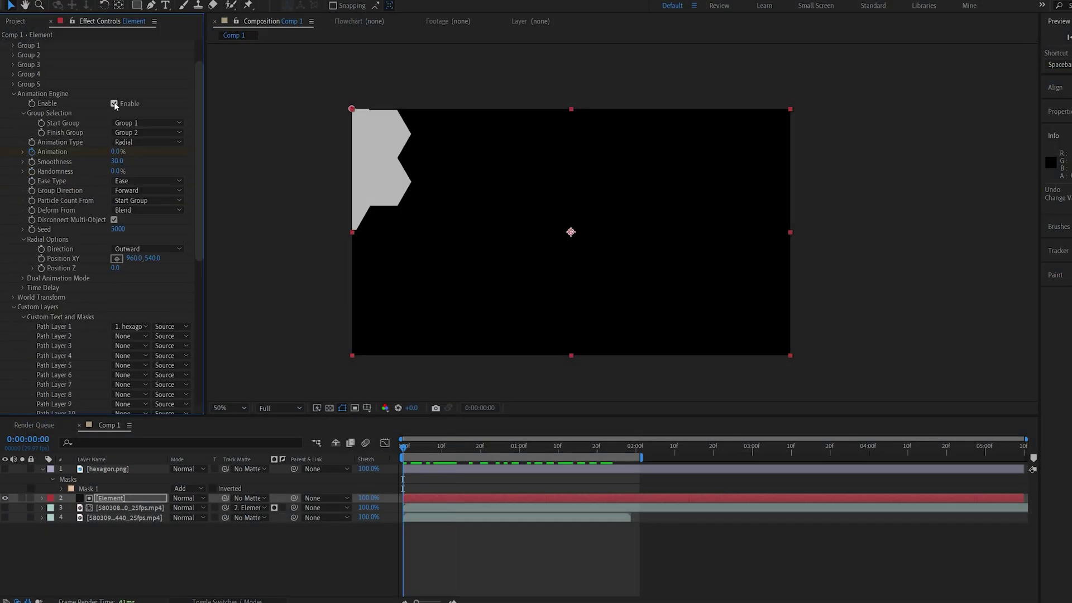
click(114, 103)
scroll(196, 224, up, 3)
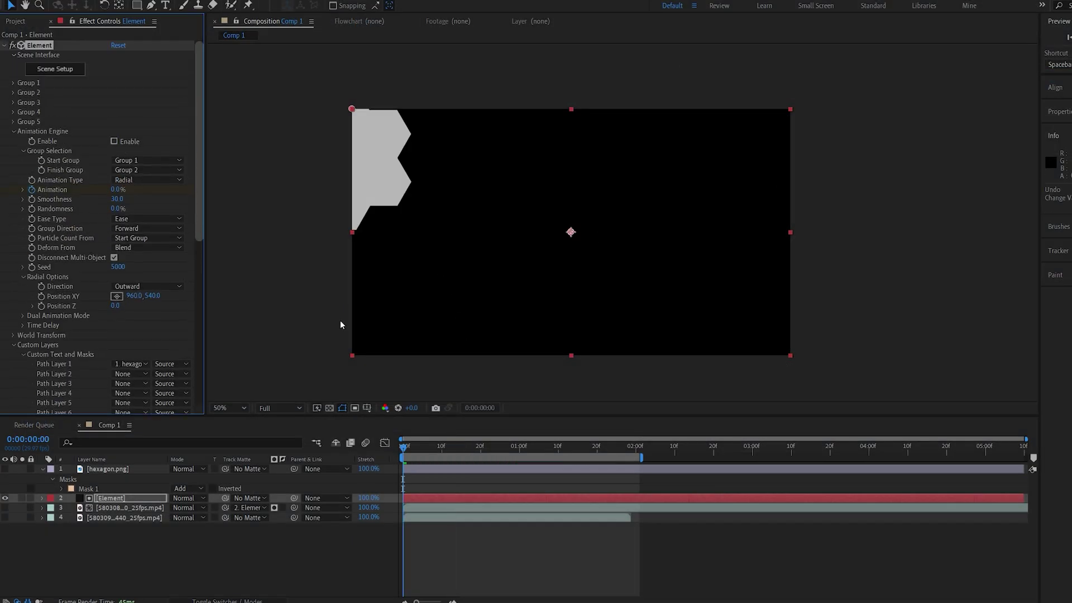
drag(441, 447, 461, 447)
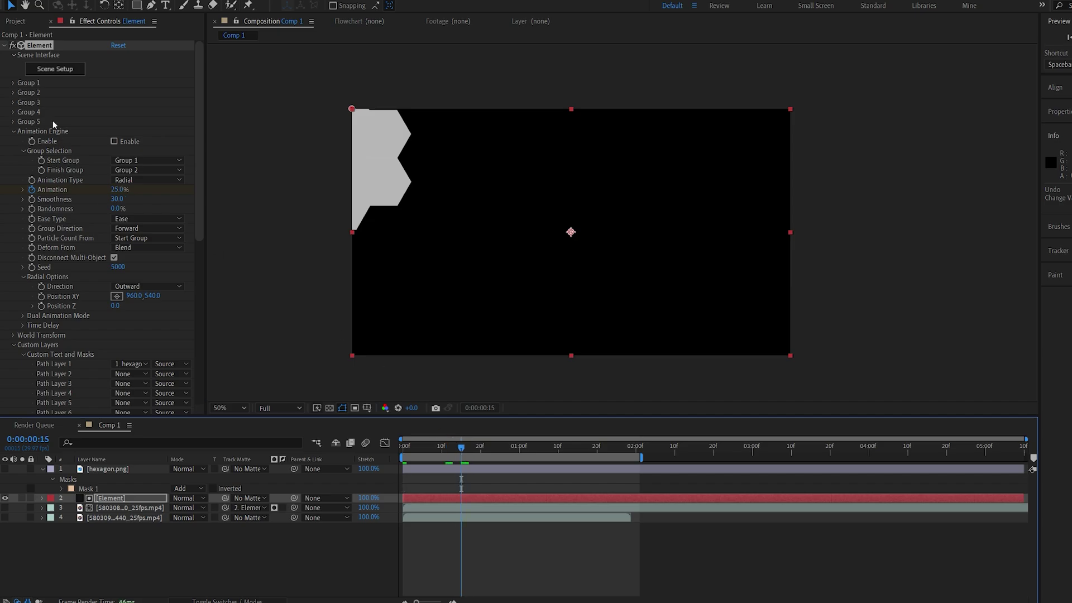
click(12, 83)
drag(149, 92, 952, 98)
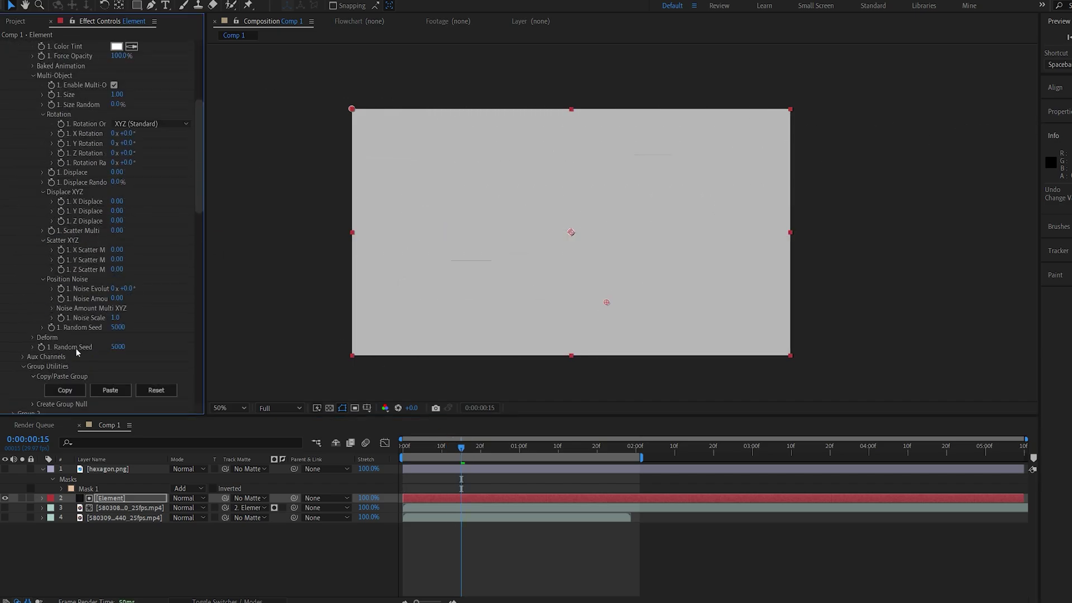
Copy the Group 1 settings and paste them into Group 2.
scroll(99, 330, down, 4)
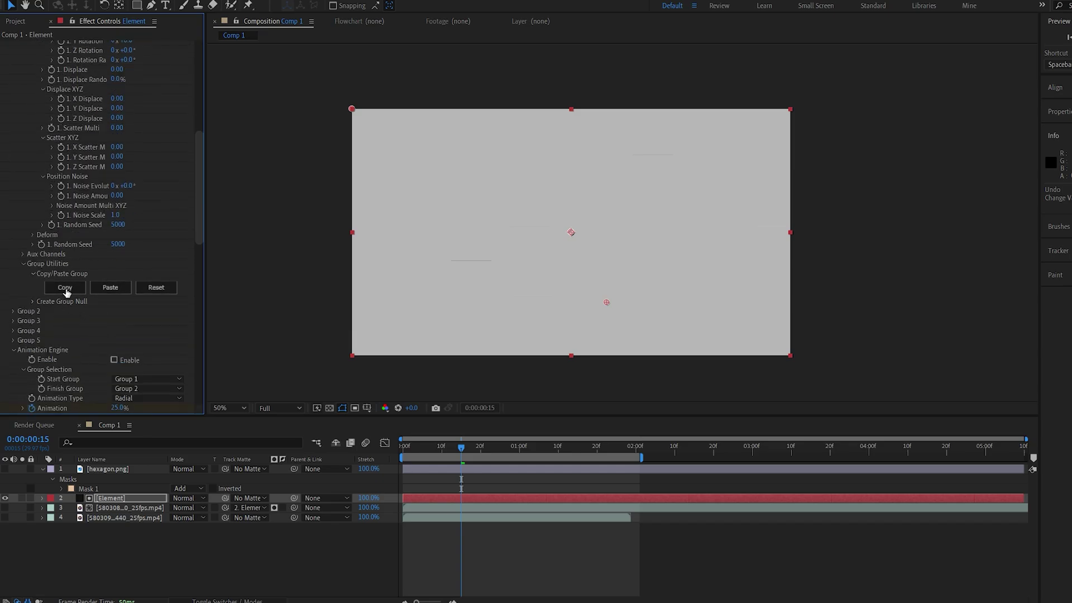
click(12, 310)
scroll(86, 372, down, 10)
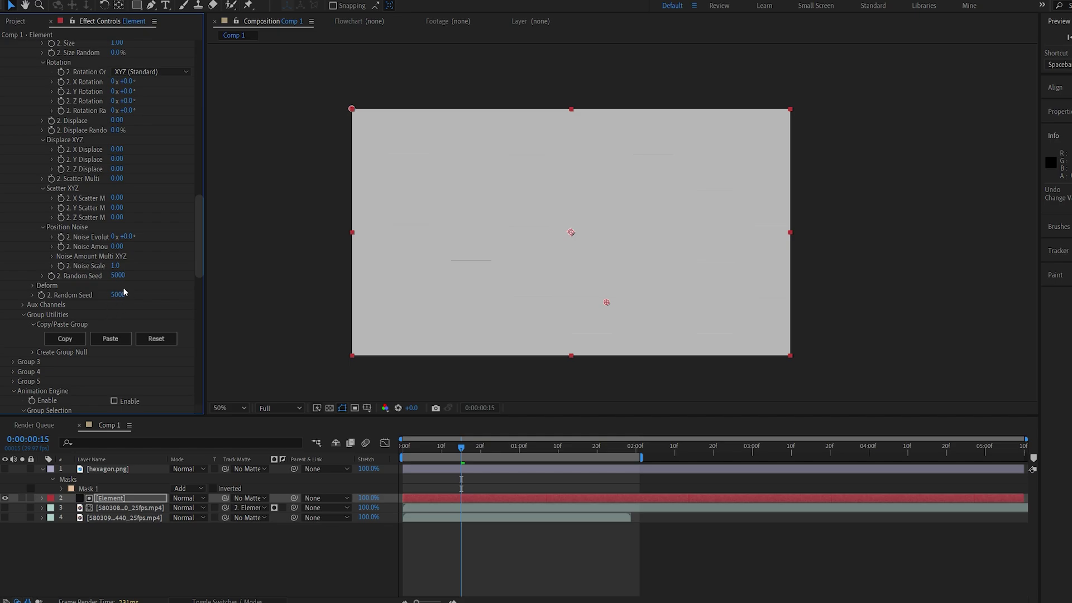
Set Group 2's Multi-Object random rotation to 104° and shrink its Multi-Object size to nothing.
scroll(123, 287, up, 5)
drag(125, 244, 182, 239)
scroll(119, 243, up, 2)
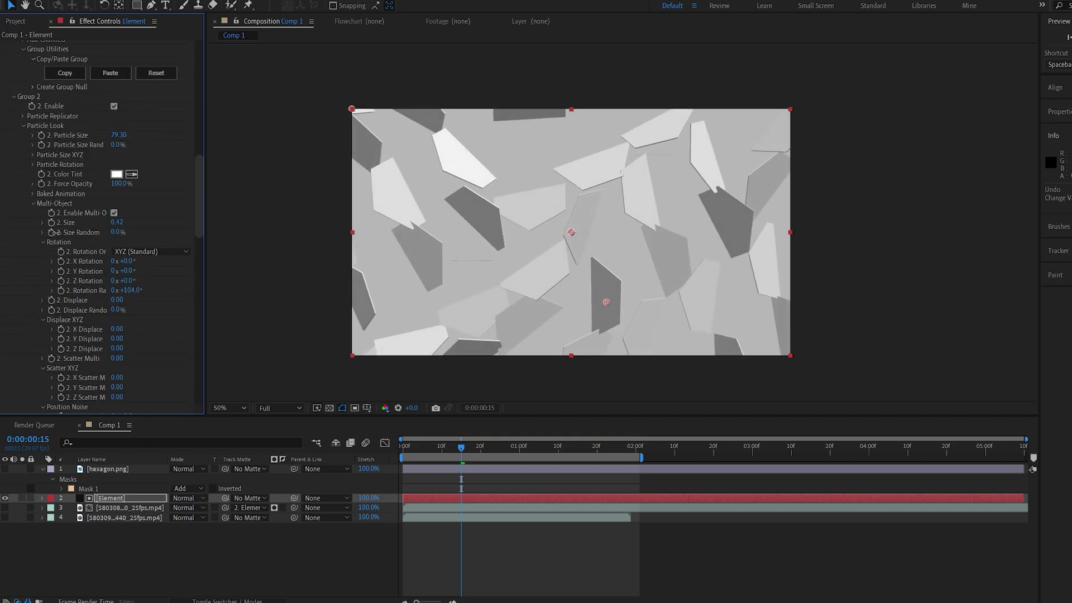
drag(117, 222, 1, 244)
Re-enable the Animation Engine and scrub to 0:00:00:24 to preview the hexagons' radial transition.
scroll(84, 310, down, 15)
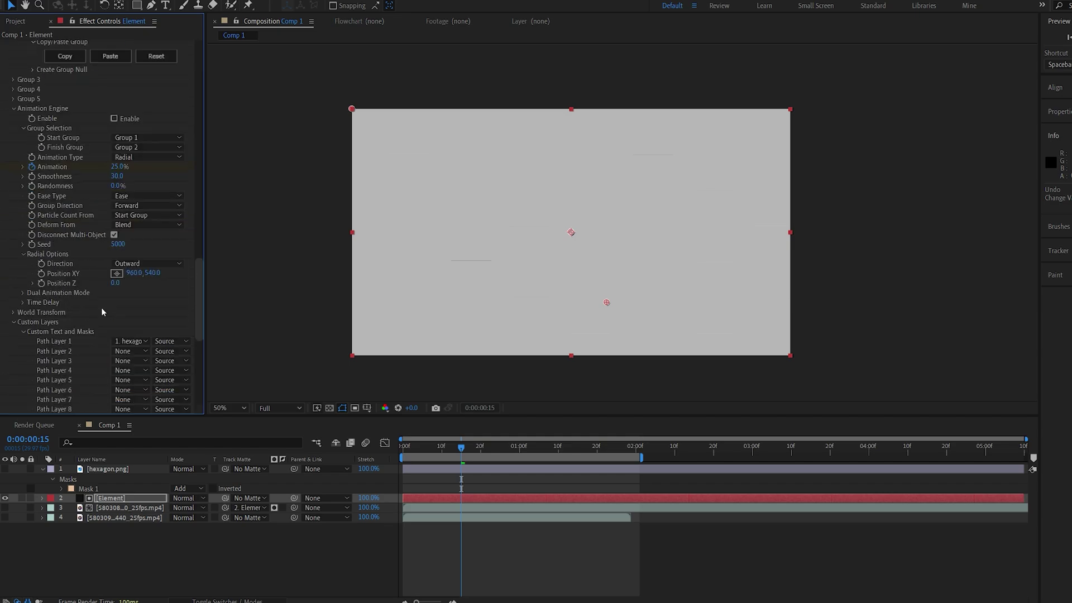
drag(441, 444, 496, 457)
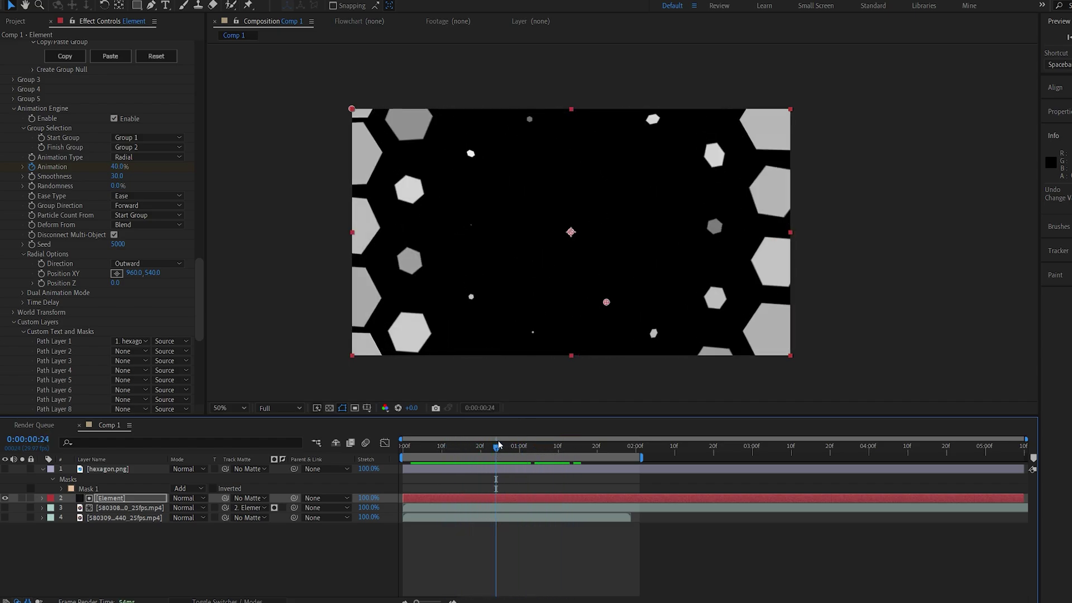